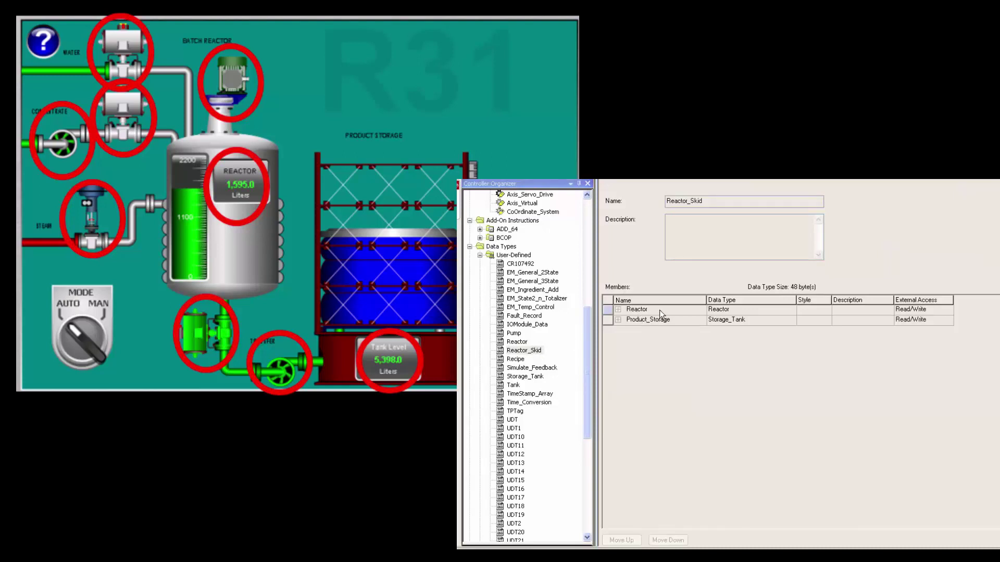
Step: Expand the Reactor, Concentrate_Pump and Product_Storage members of the Reactor_Skid data type
click(618, 309)
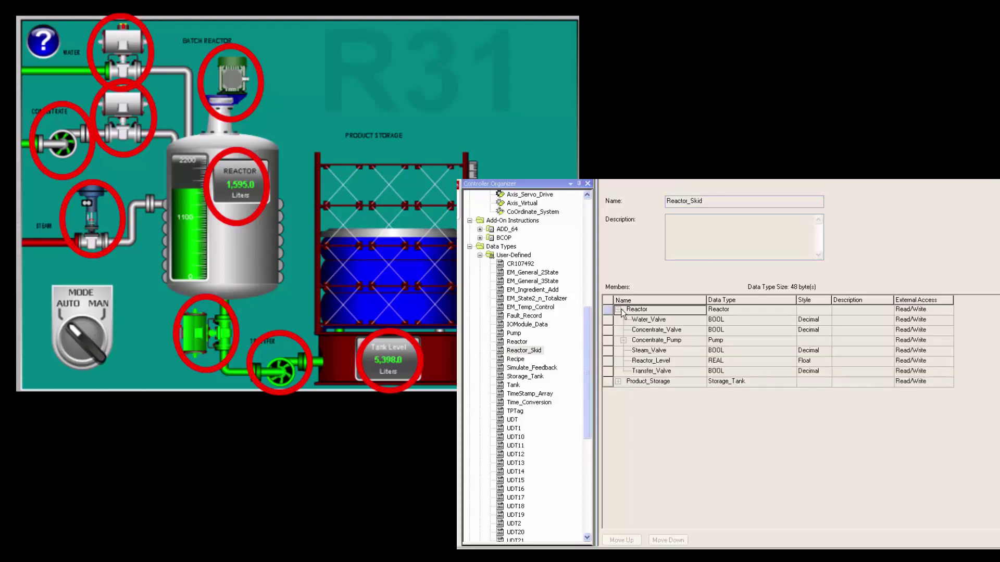
click(645, 340)
click(623, 340)
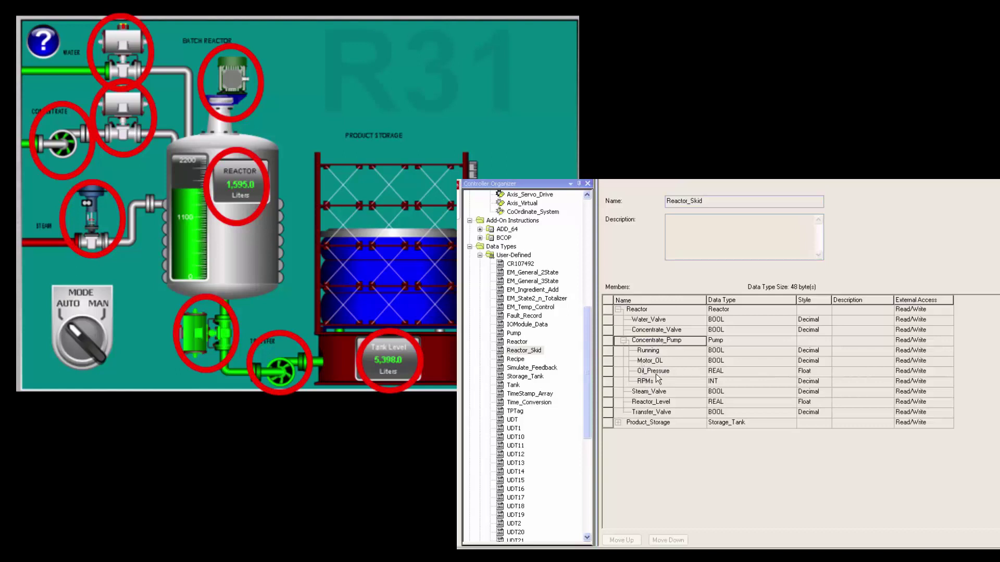
click(621, 424)
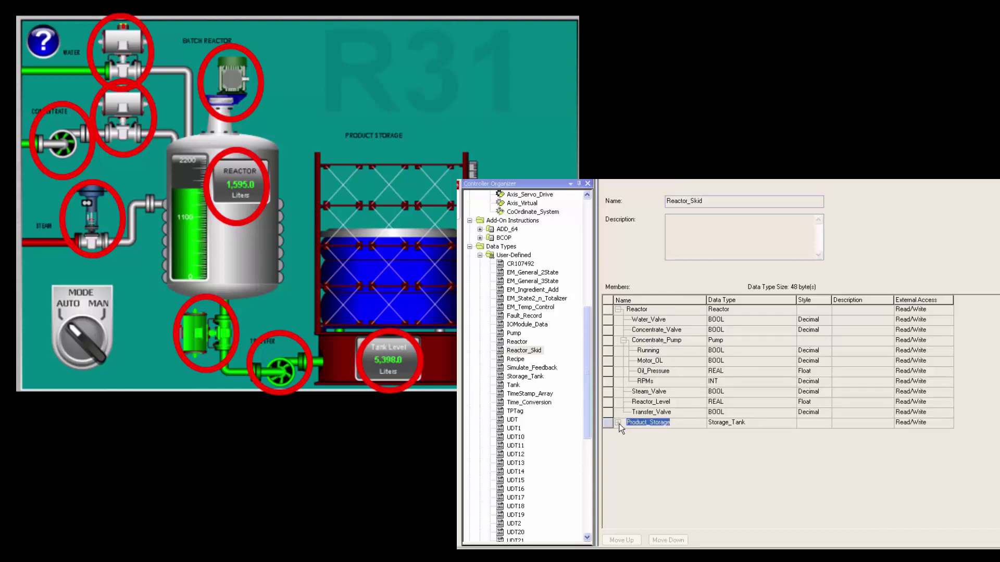
click(617, 423)
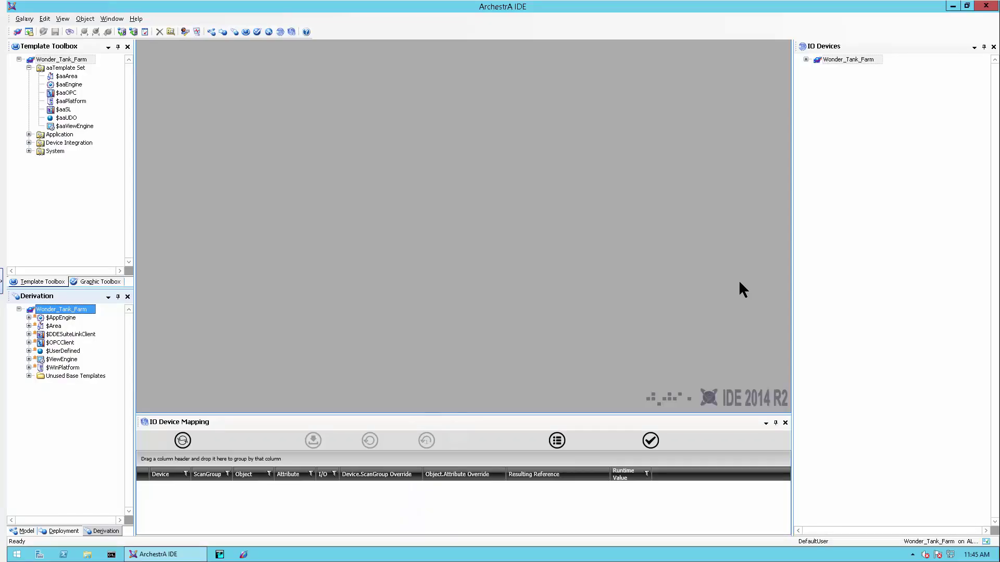
Step: Close the IO panels and derive a new template named Reactor_SKid from $aaUDO
click(54, 68)
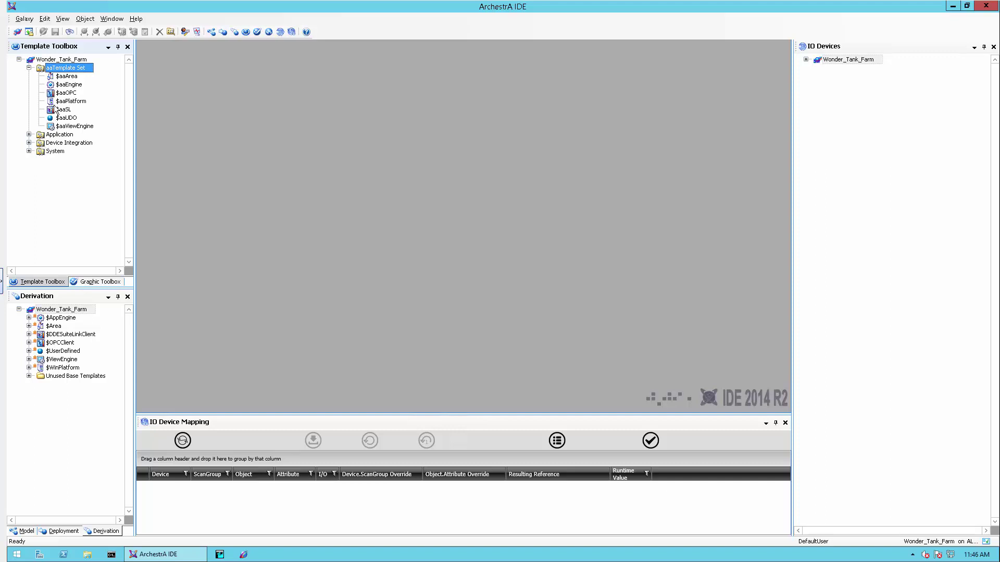
click(785, 422)
click(994, 46)
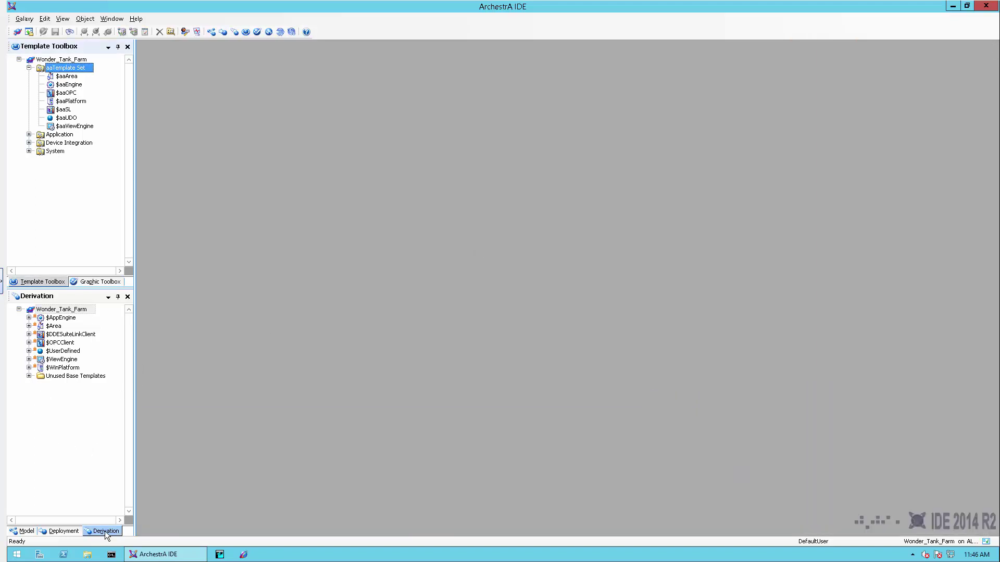
click(29, 351)
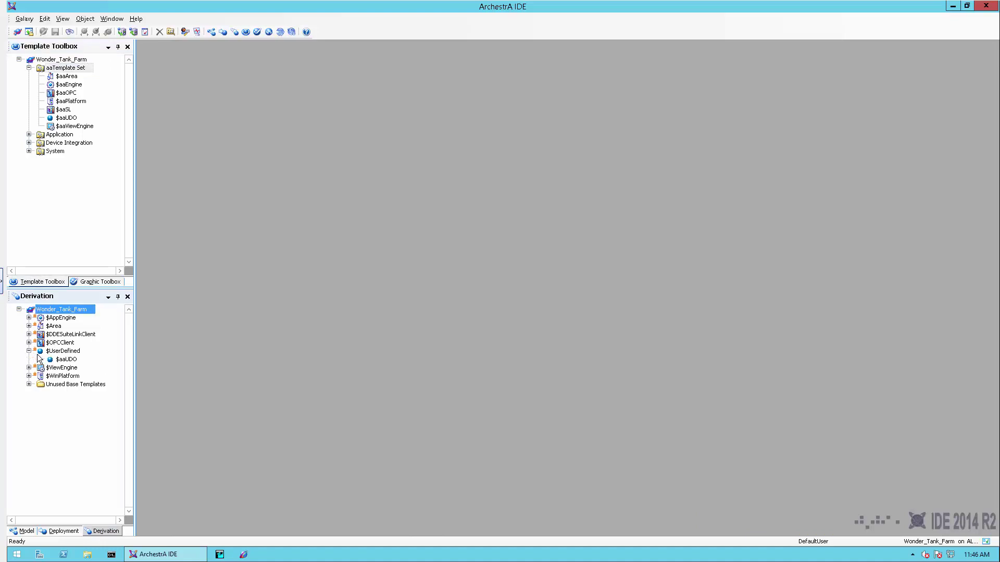
click(66, 359)
right_click(66, 359)
mouse_move(113, 430)
click(252, 446)
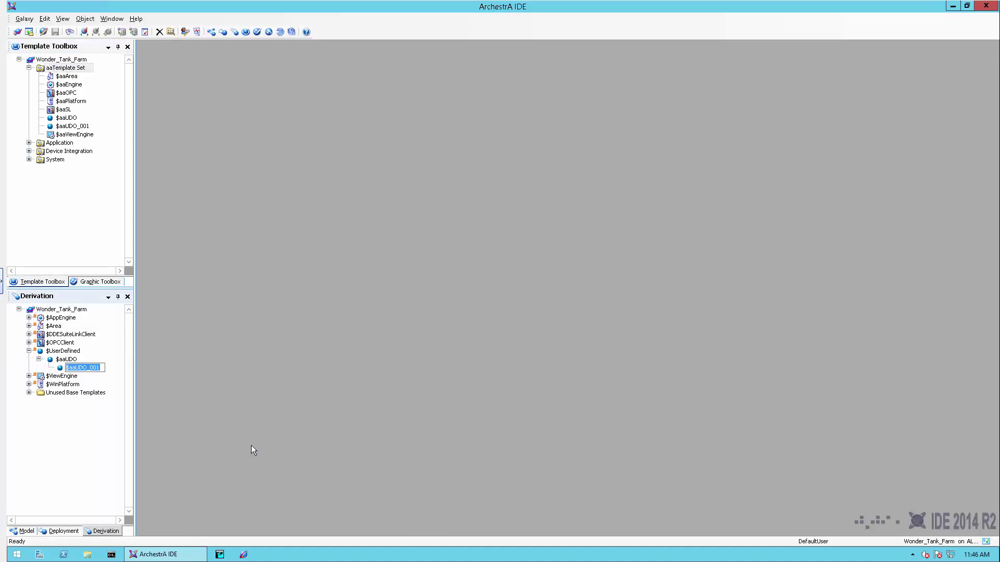
text(Reactor_SKid)
key(Return)
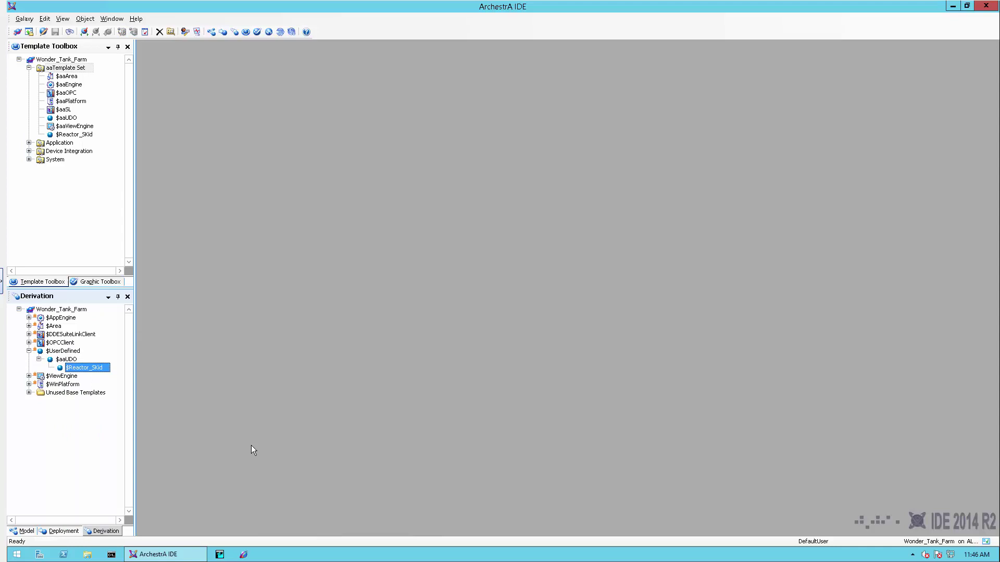
Step: Derive Reactor and Product_Storage templates from $aaUDO and nest both inside Reactor_Skid
right_click(73, 359)
mouse_move(110, 430)
click(249, 447)
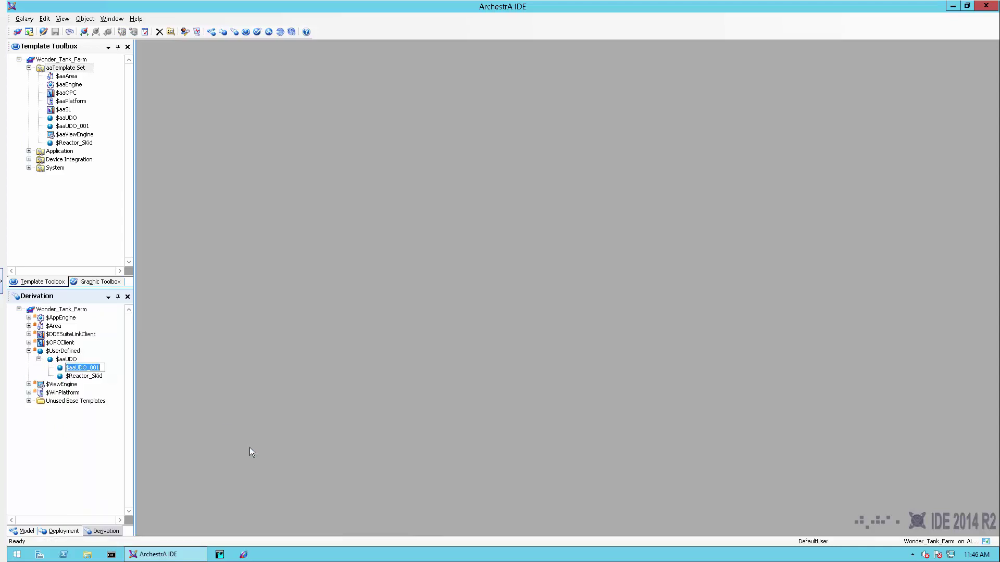
text(Reactor)
key(Return)
right_click(63, 361)
mouse_move(104, 431)
click(237, 447)
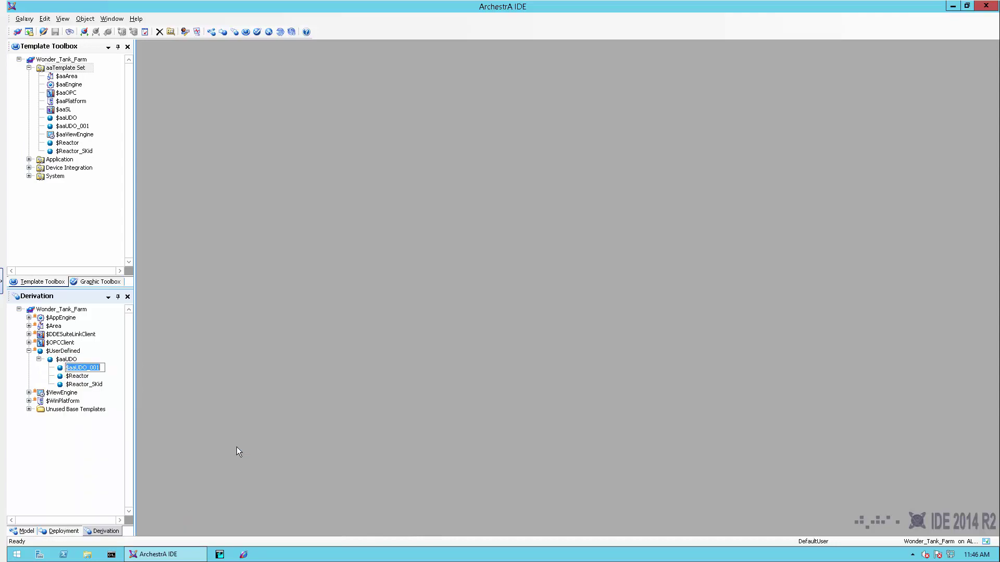
text(Product_Storage)
key(Return)
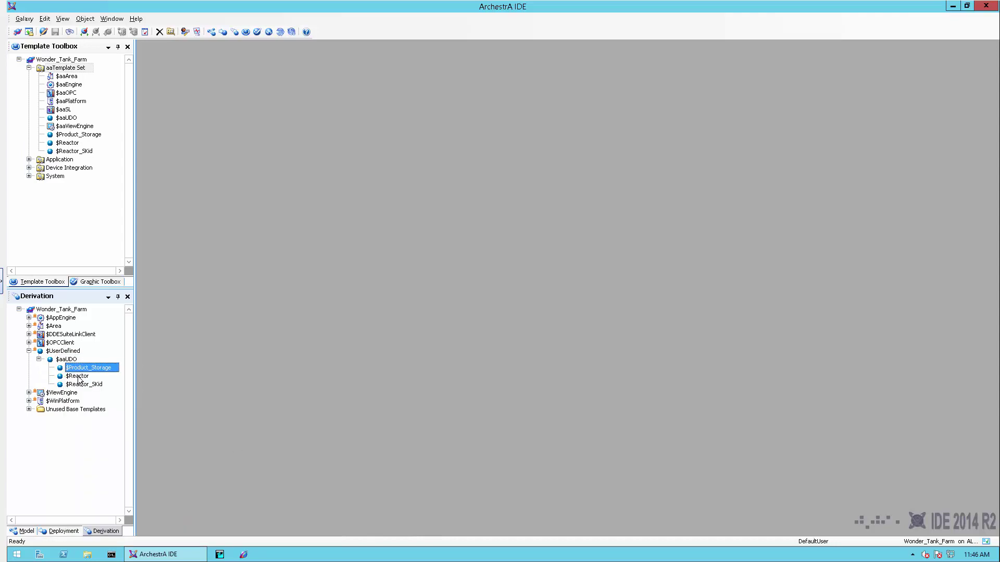
drag(77, 376, 83, 379)
click(47, 140)
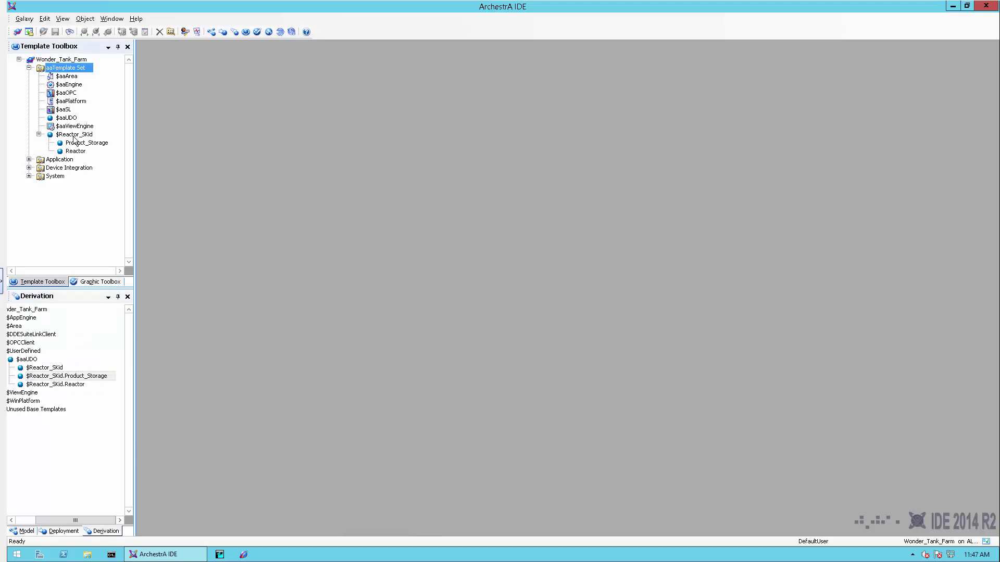
Step: Derive a new $Pump template from $aaUDO
right_click(26, 360)
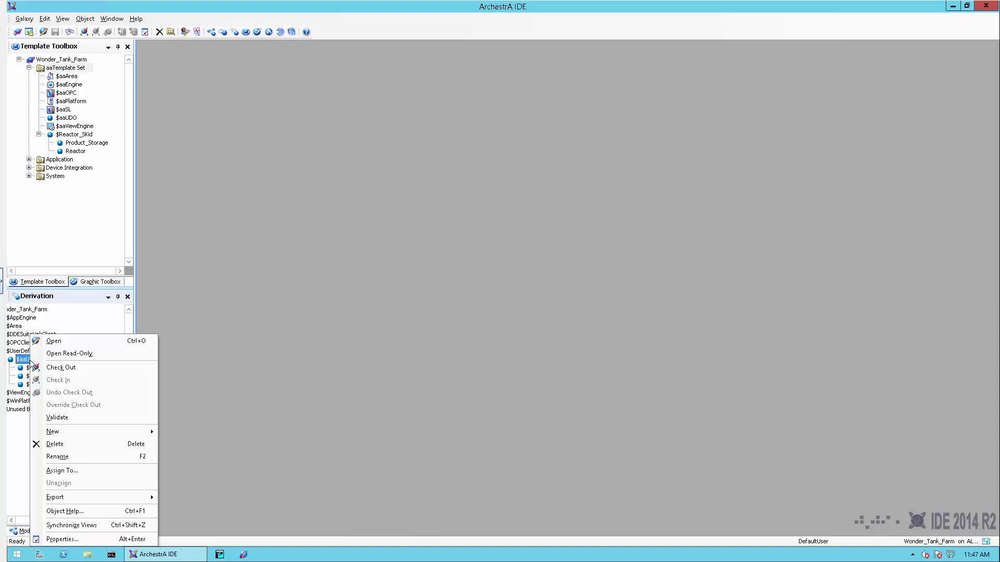
mouse_move(47, 431)
click(200, 445)
text($Pump)
key(Return)
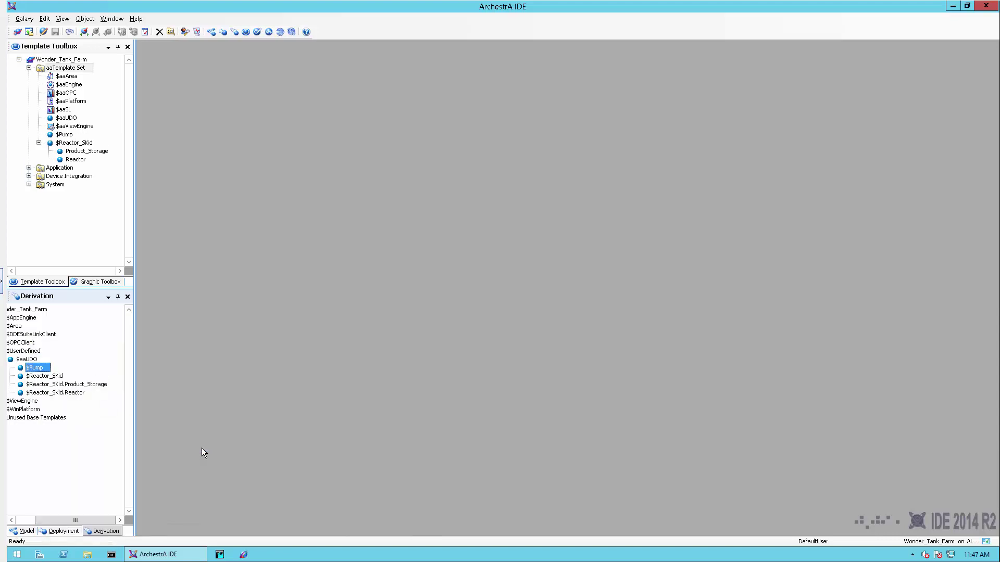
Step: Derive $Concentrate_Pump and $Storage_Pump from $Pump, nesting Storage_Pump inside Product_Storage
right_click(34, 368)
mouse_move(74, 433)
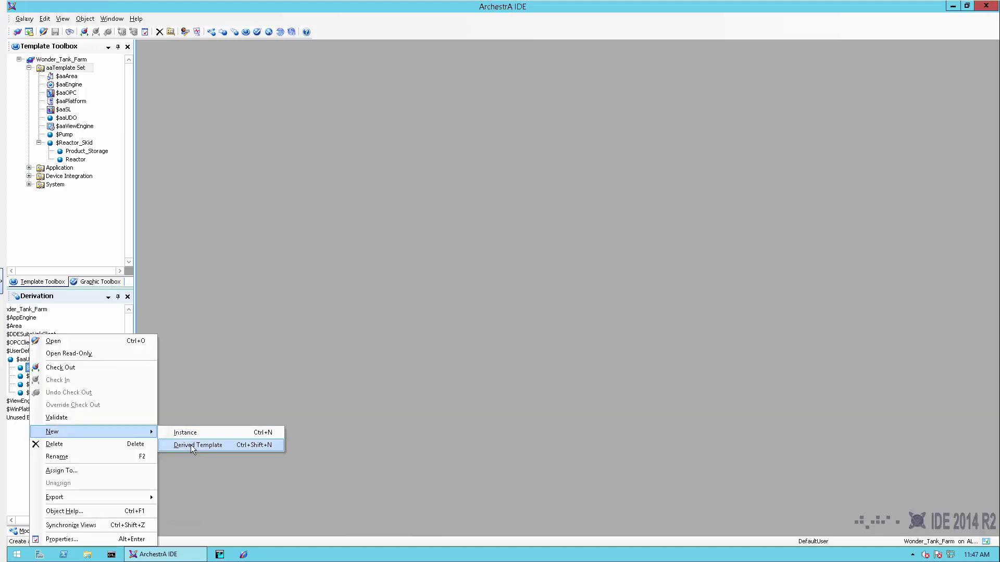
click(191, 445)
text($Concentrate_Pump)
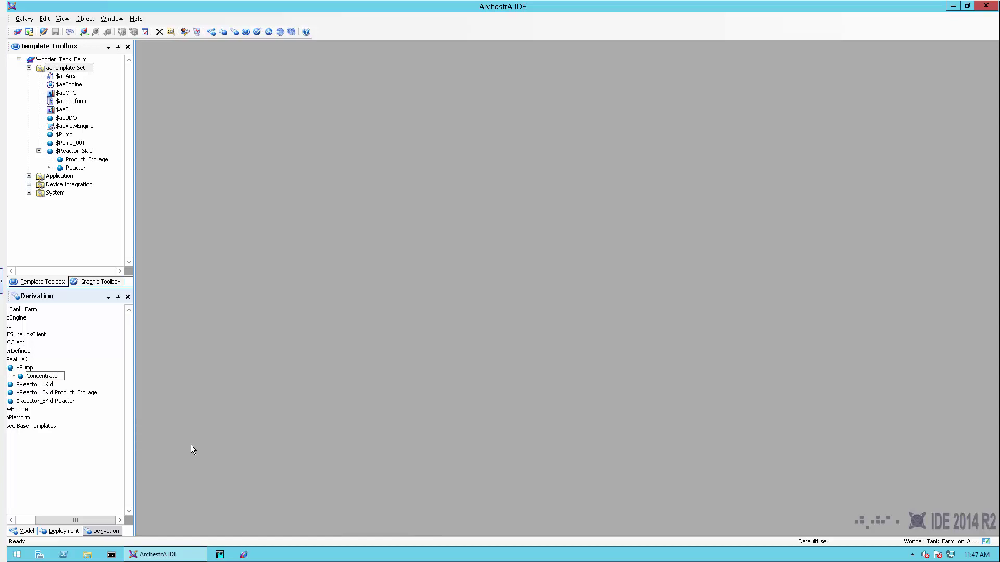
key(Return)
right_click(32, 368)
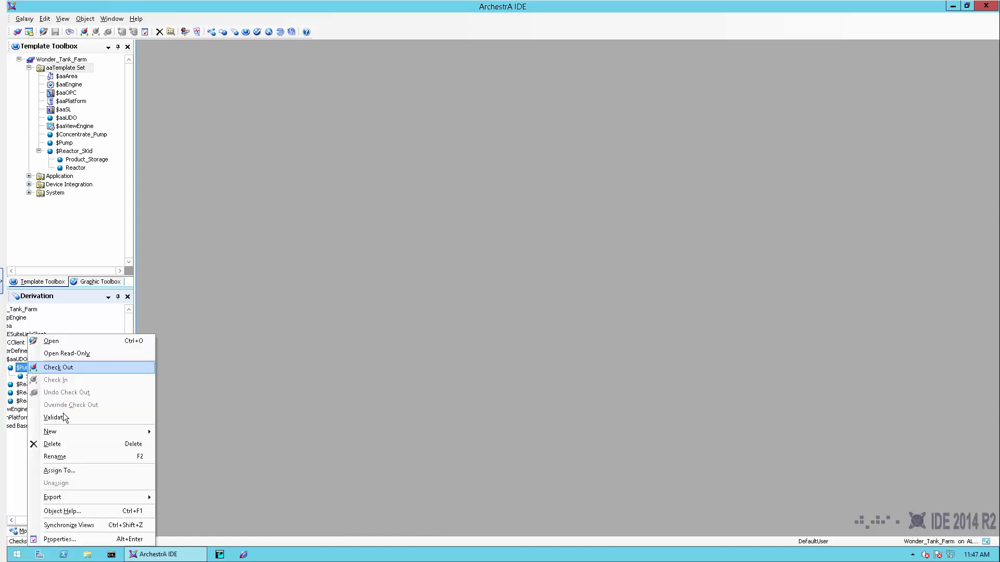
mouse_move(65, 432)
click(190, 447)
text($St)
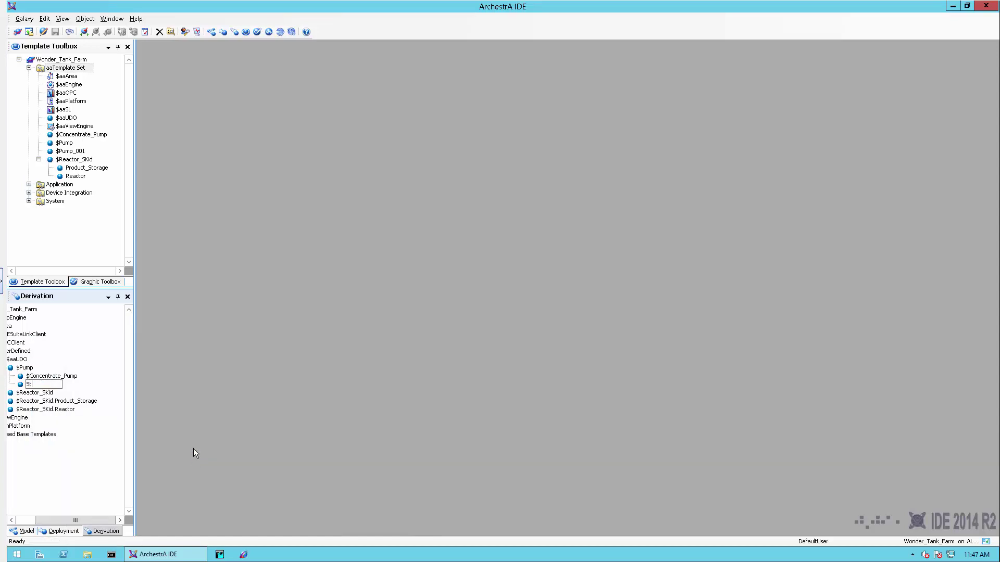
text(orage_Pump)
key(Return)
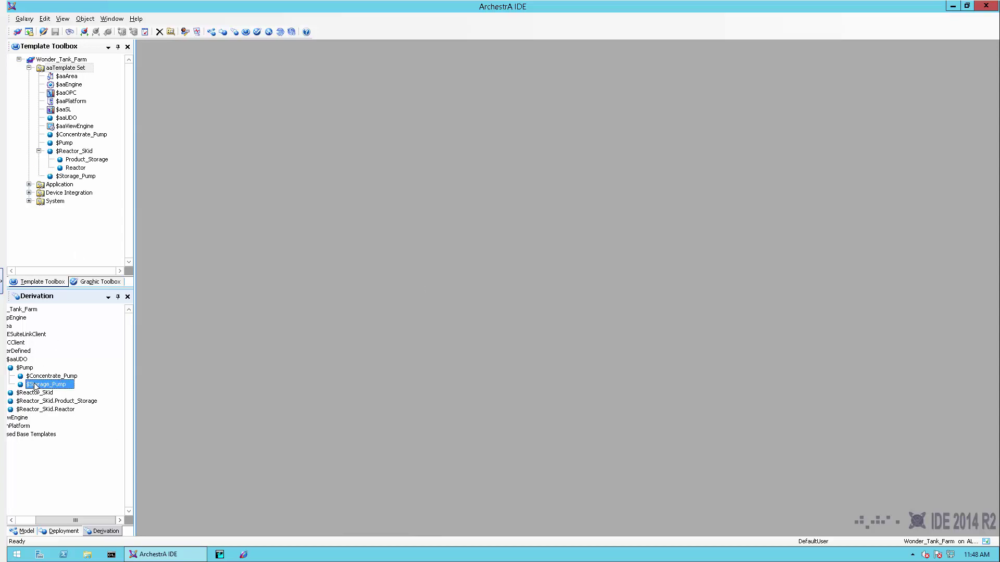
drag(35, 386, 47, 412)
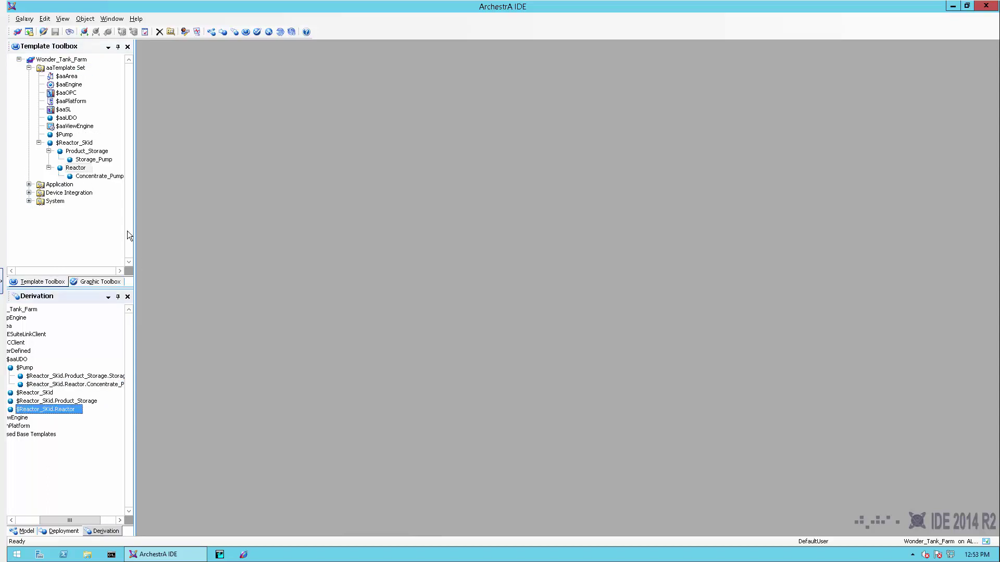
Step: Add a Water_Valve attribute to Reactor described 'Feed water to reactor', labelled Closed/Opened
right_click(76, 168)
click(102, 173)
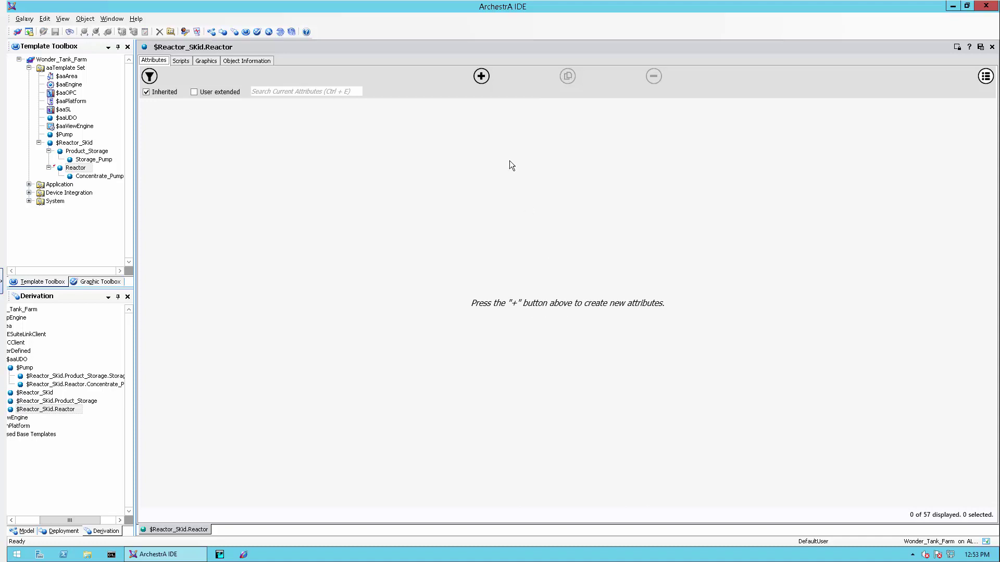
click(483, 78)
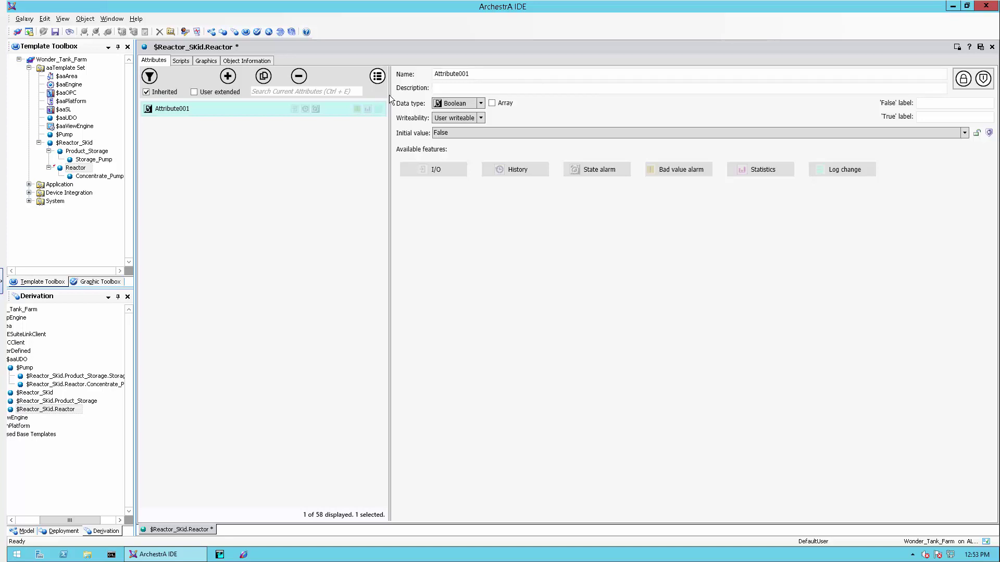
click(423, 75)
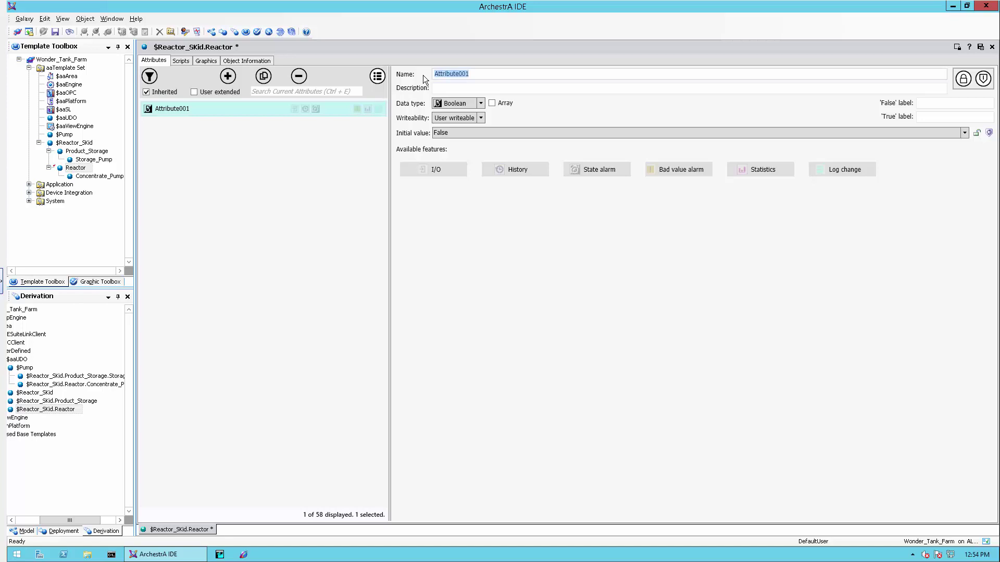
text(Water_Valve)
click(439, 89)
text(Feed )
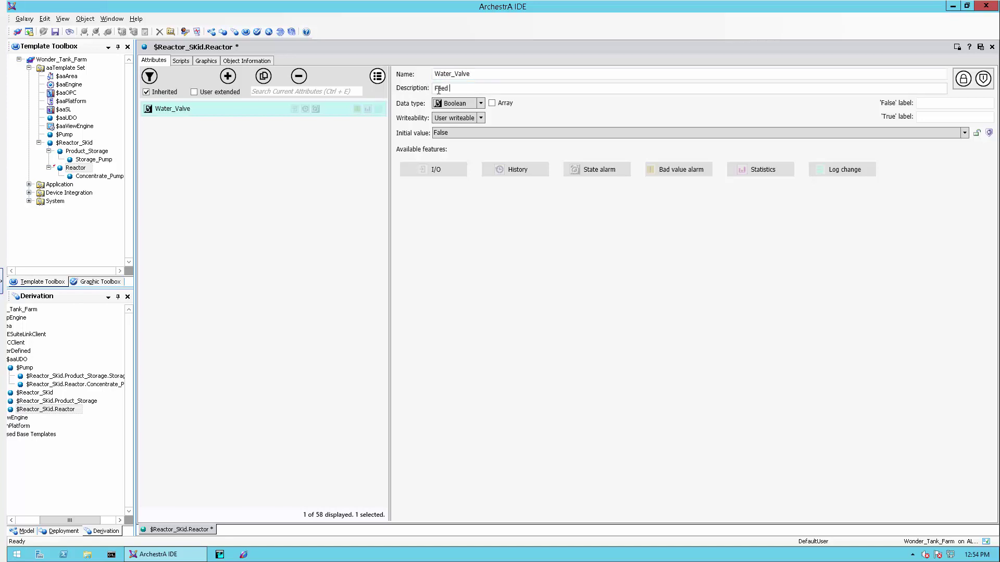
text(water to reactor)
click(924, 103)
text(Closed)
key(Tab)
text(Opene)
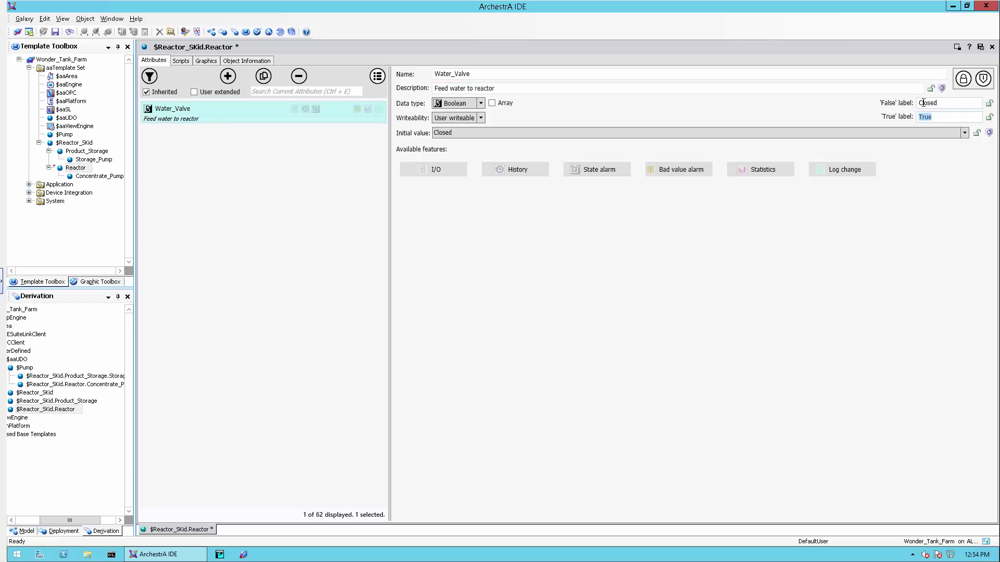
Step: Keep Water_Valve as Boolean with only I/O and History features enabled
click(481, 103)
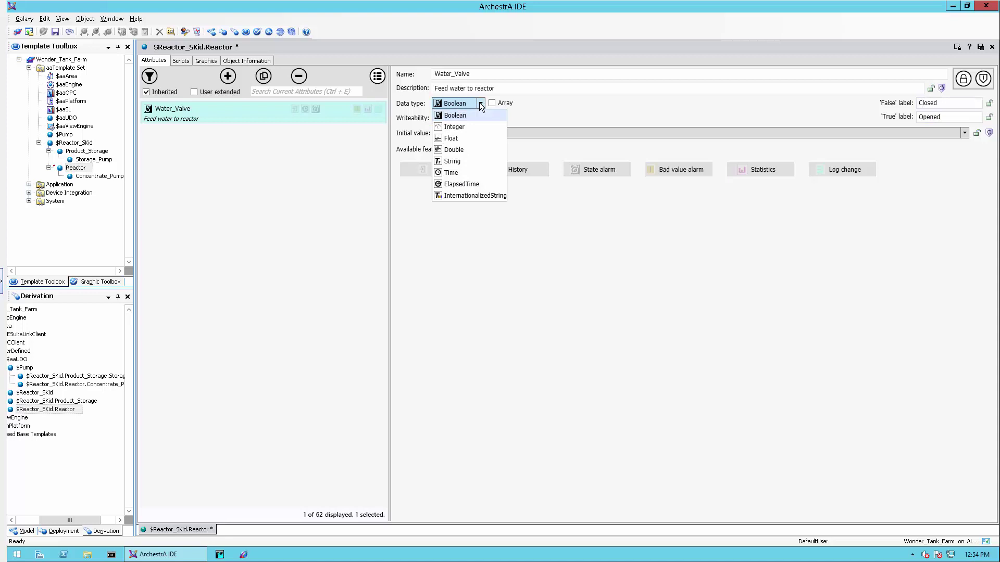
click(483, 117)
click(483, 117)
click(483, 117)
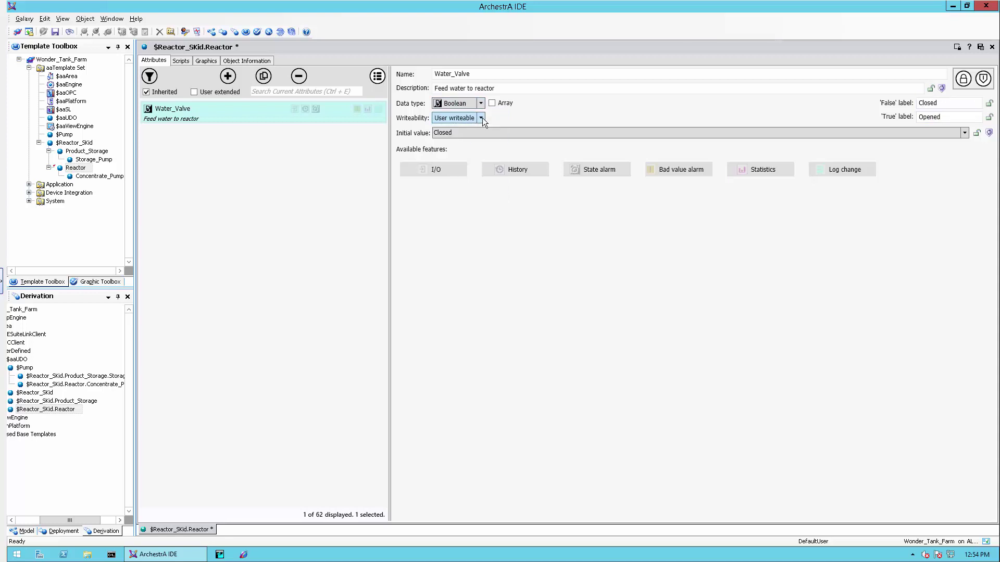
click(444, 170)
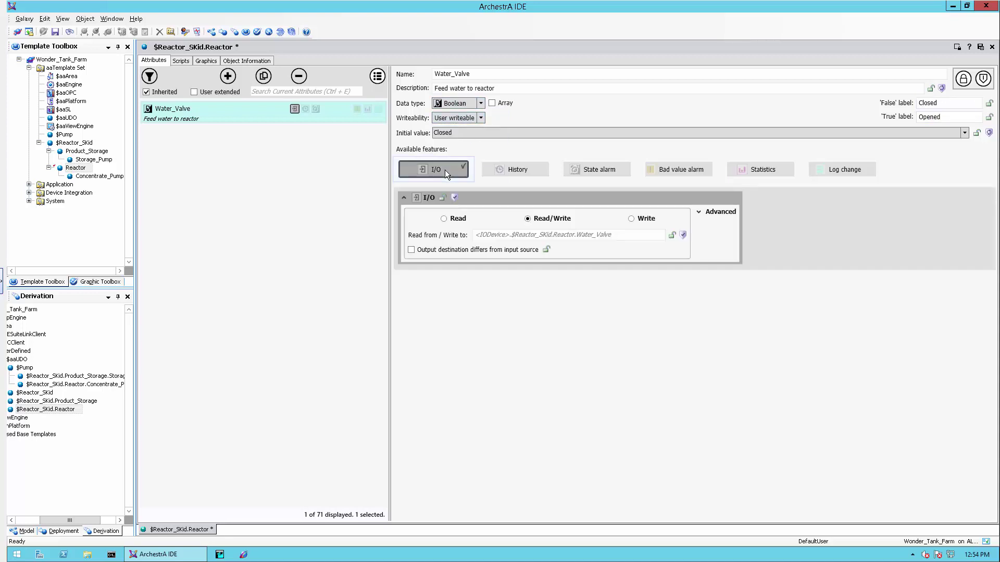
click(499, 169)
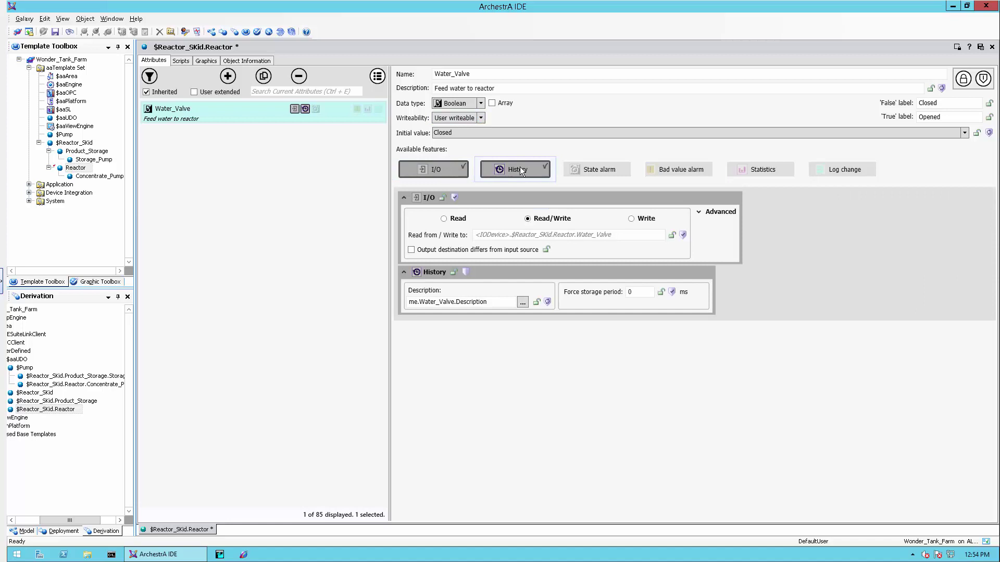
click(588, 168)
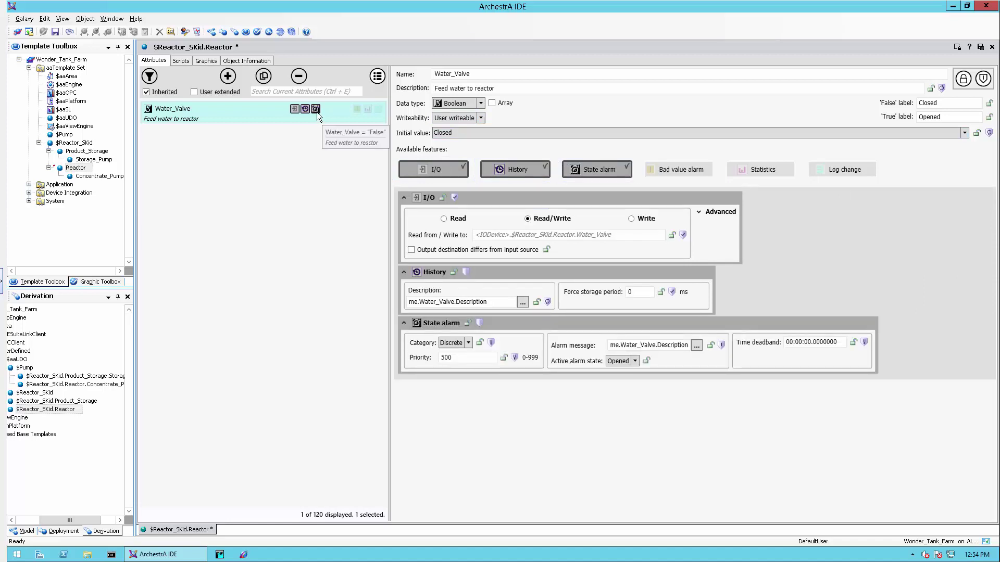
click(673, 168)
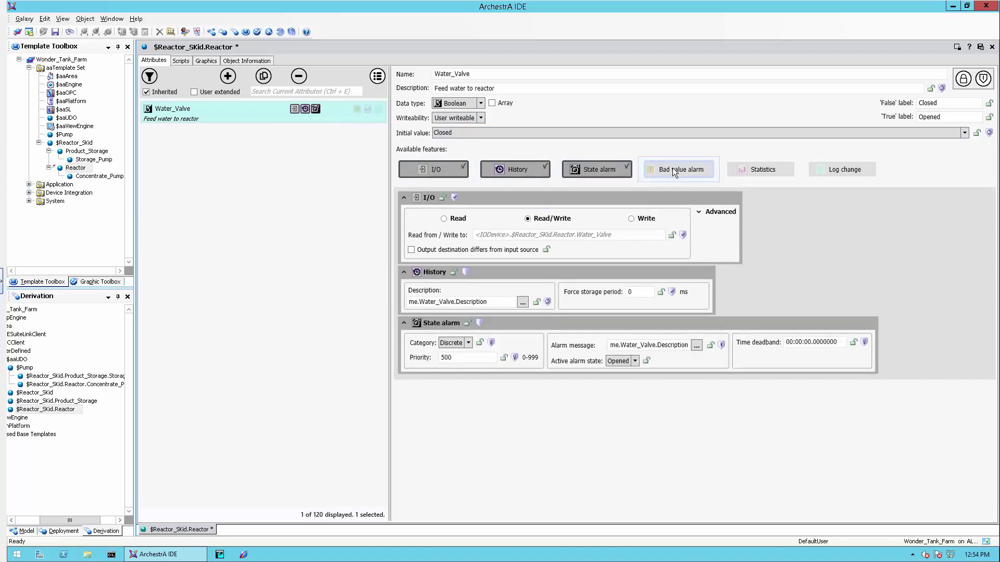
click(755, 170)
click(845, 169)
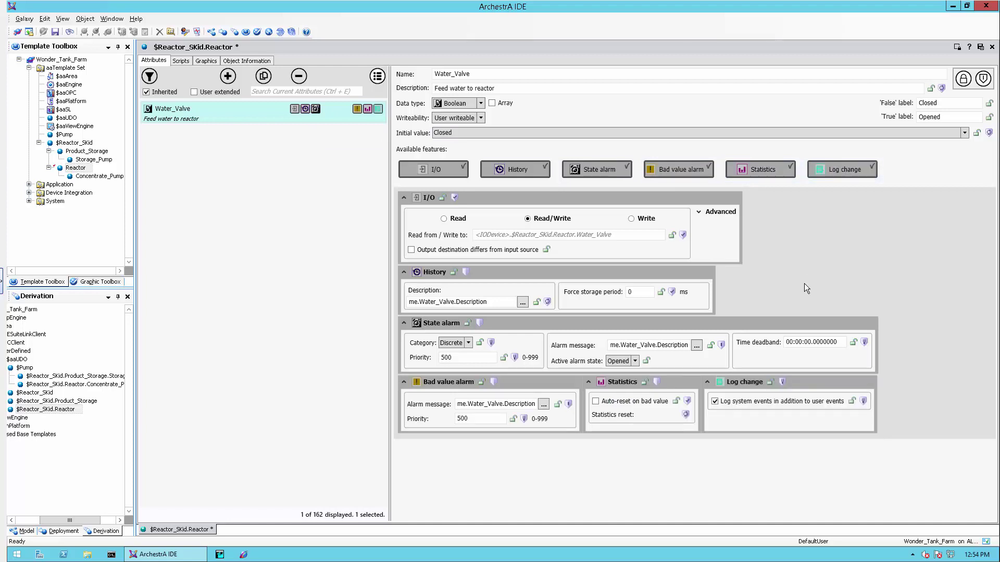
click(836, 171)
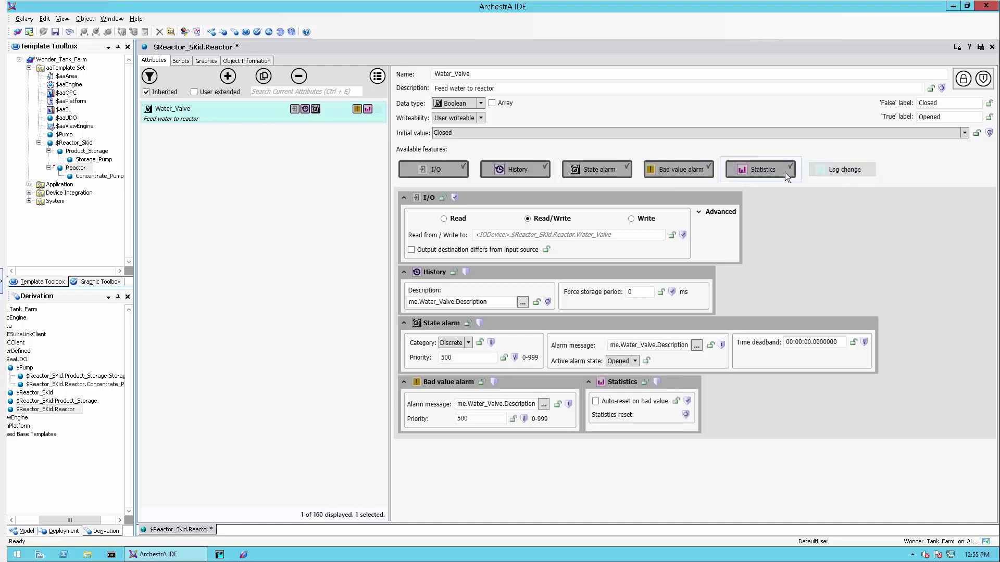
click(785, 172)
click(677, 169)
click(599, 169)
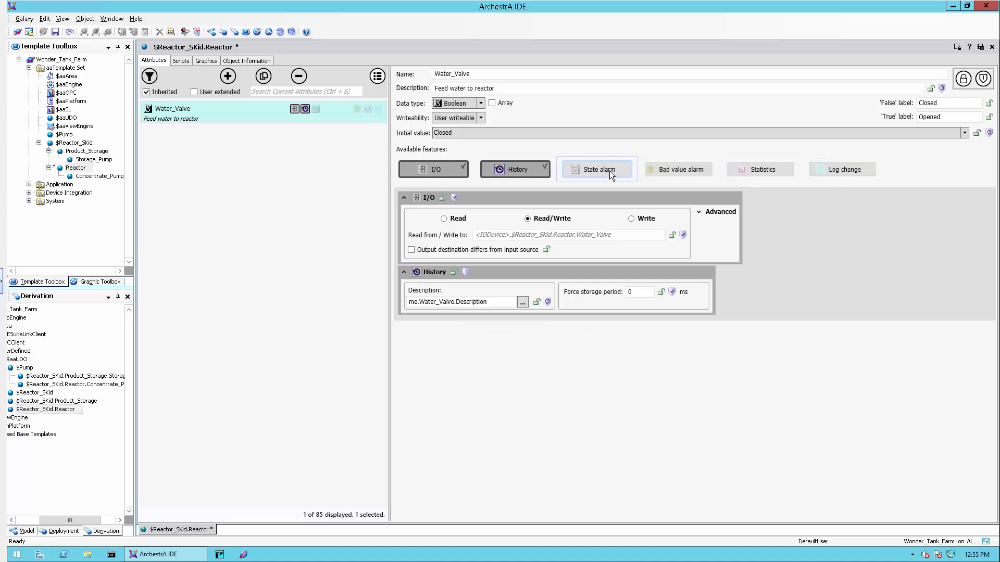
Step: Copy Water_Valve as Concentrate_Valve with no description and a priority-300 state alarm, then duplicate it
click(227, 76)
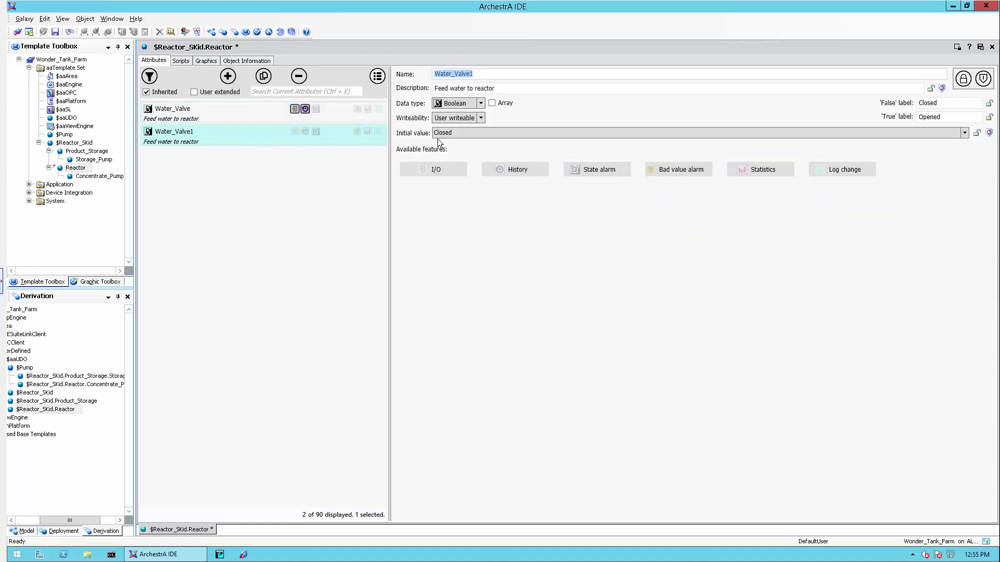
text(Concentrate_valv)
text(Valve)
key(Tab)
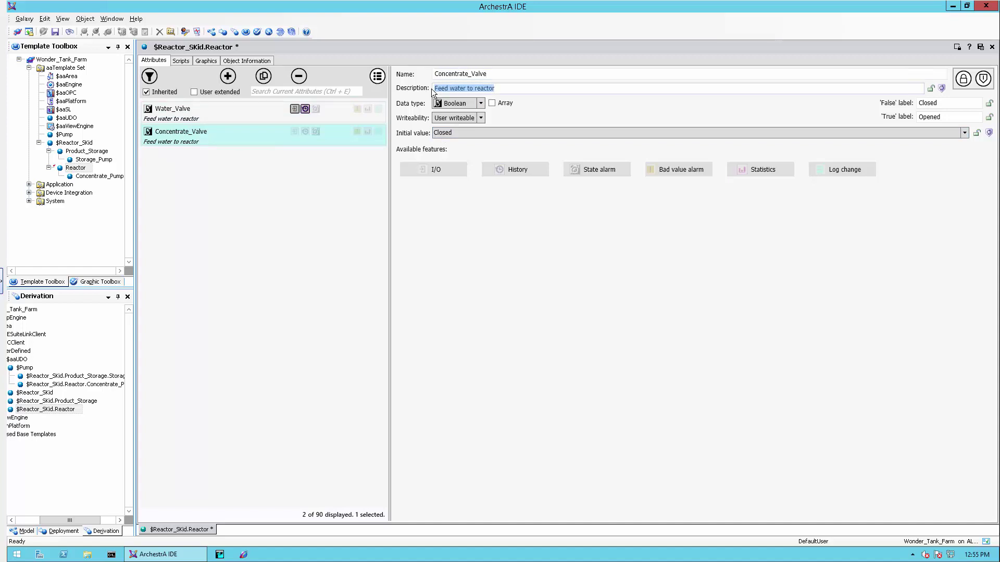
key(BackSpace)
click(438, 173)
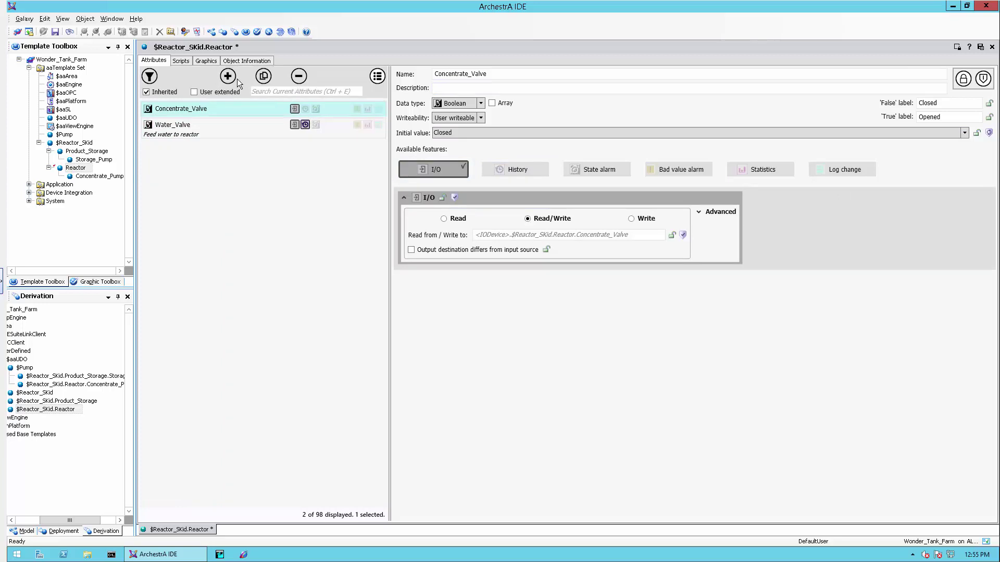
click(607, 175)
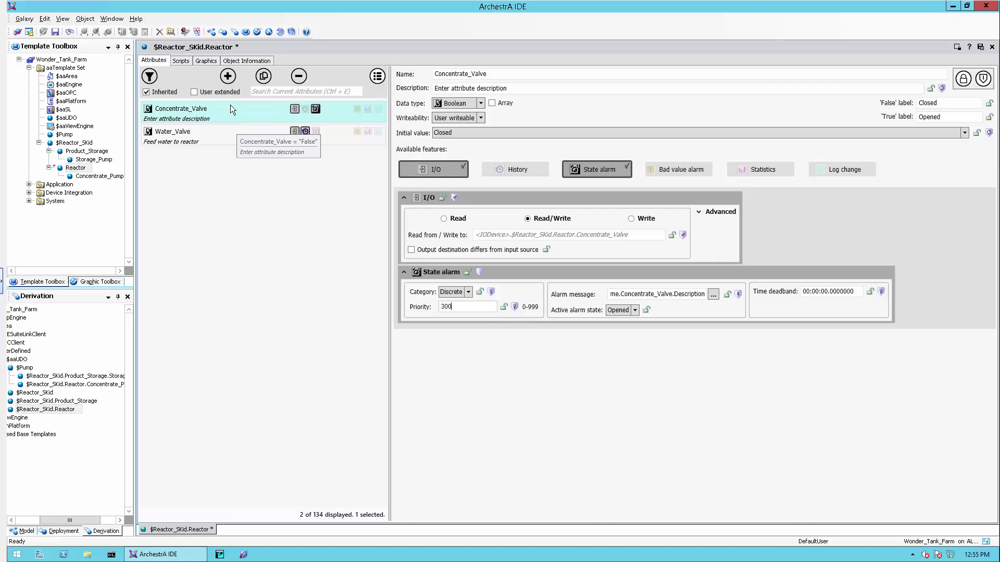
click(264, 76)
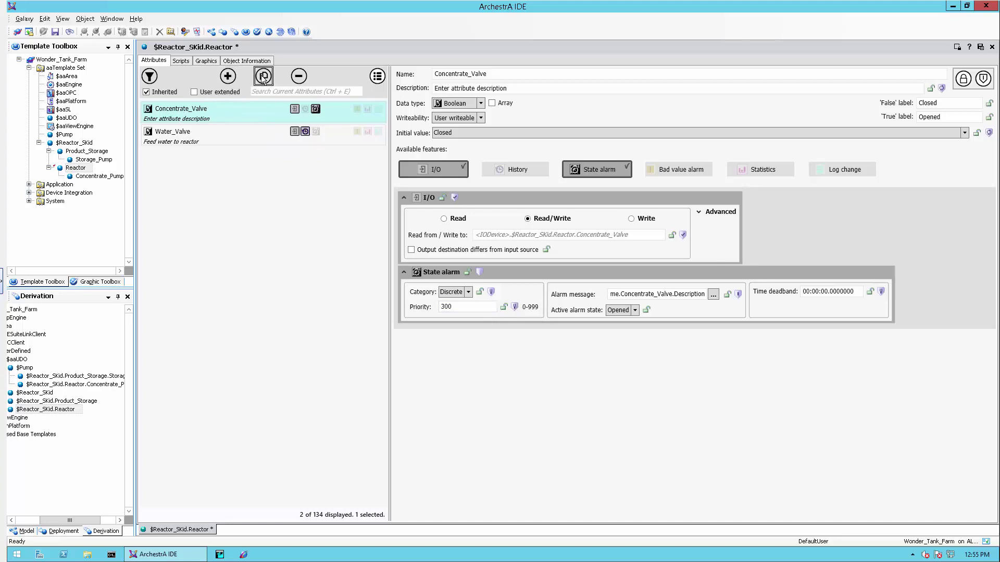
Step: Rename Concentrate_Valve1 to Steam_Valve and add a new attribute to Reactor
double_click(502, 74)
text(Steam_Valve)
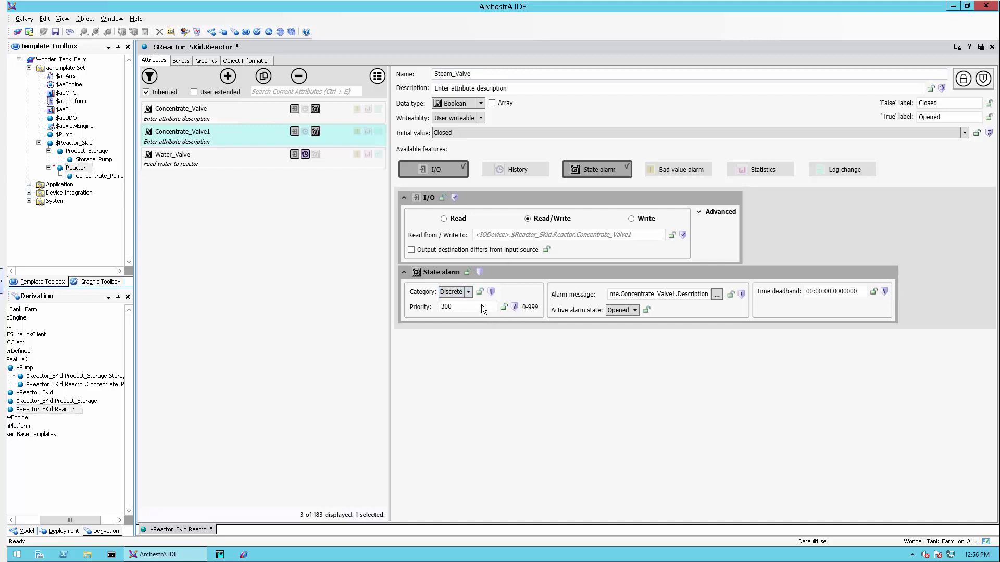
click(511, 88)
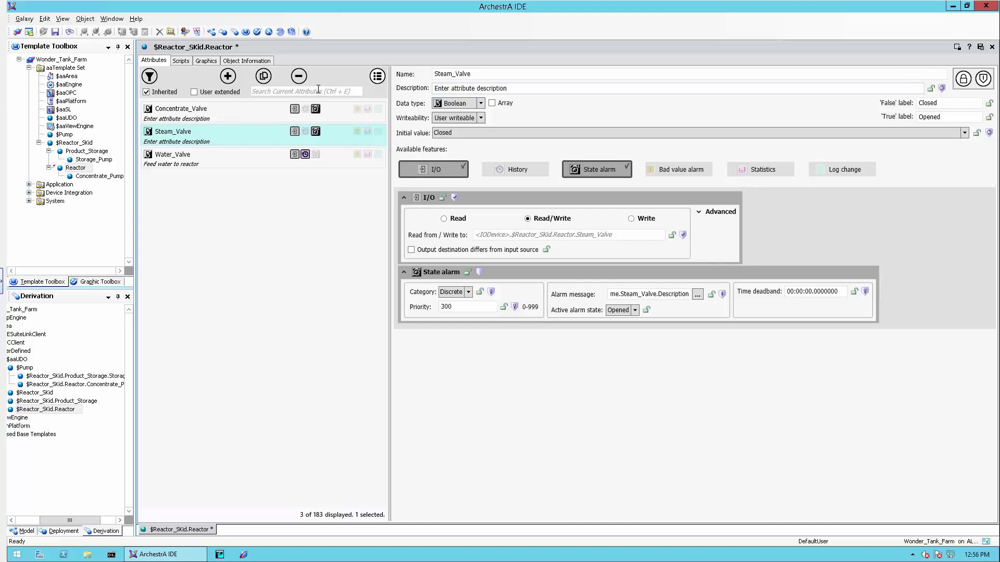
click(227, 76)
Step: Name the new attribute Mixer with I/O and History enabled, then add a Transfer_Valve attribute
text(Mixer)
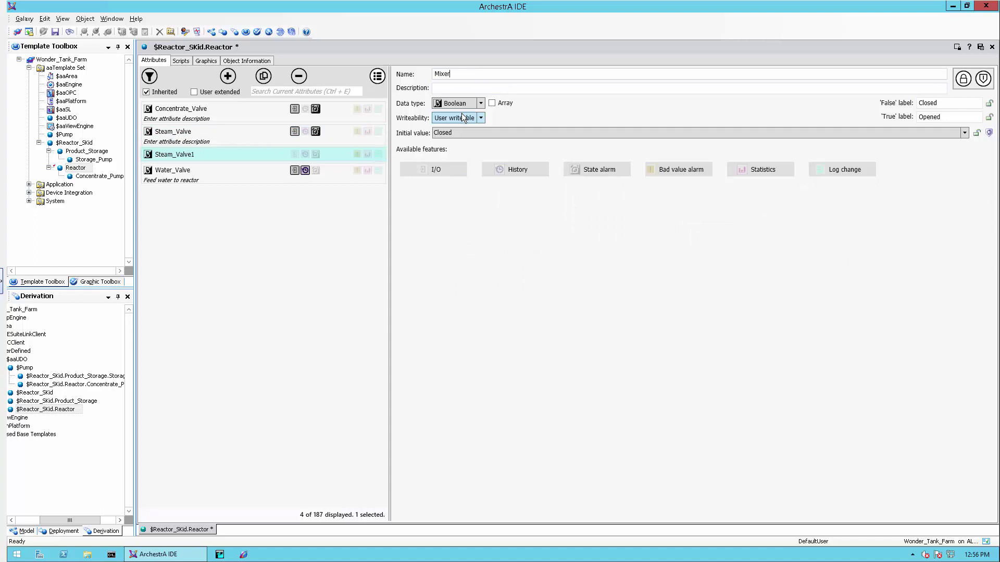
click(439, 168)
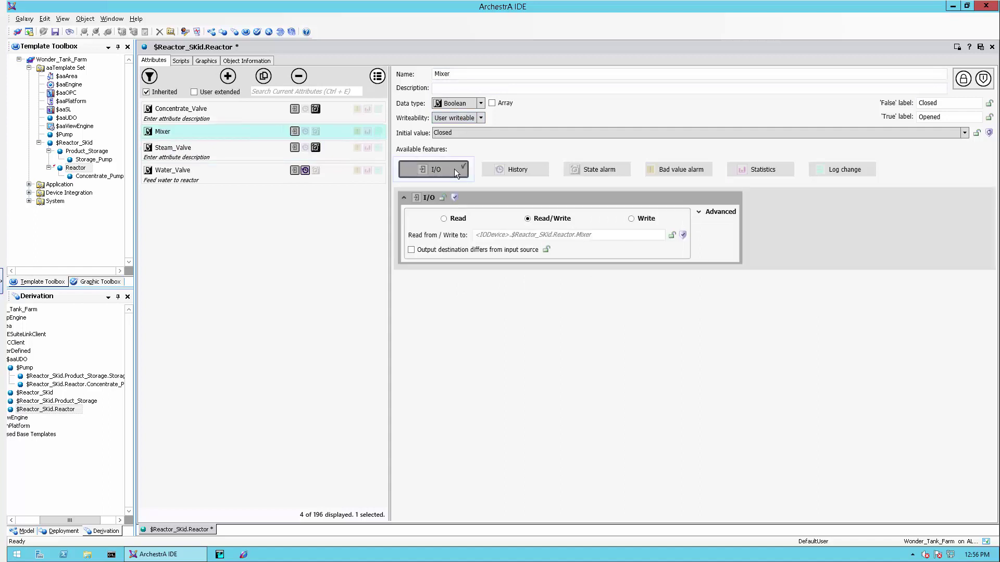
click(509, 169)
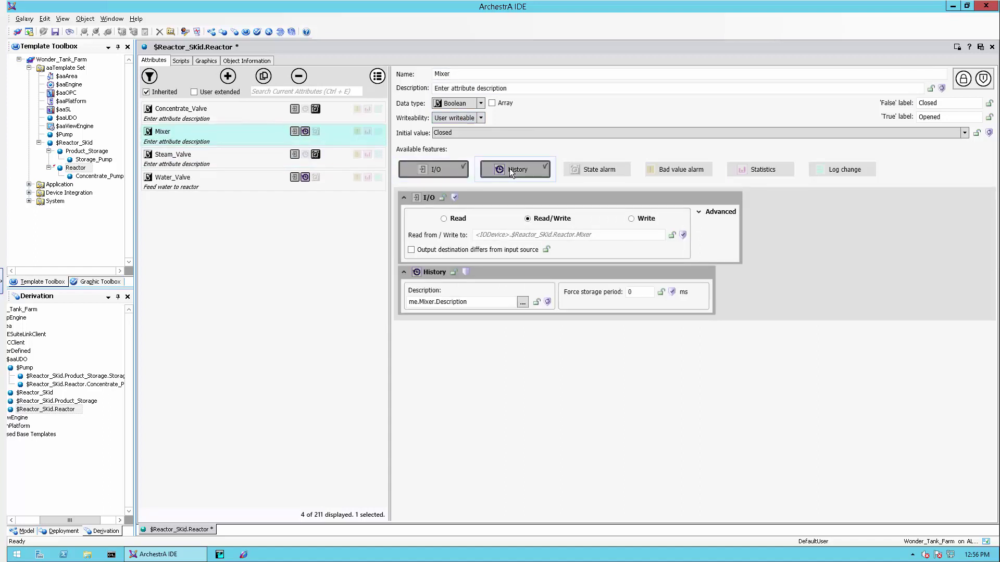
click(227, 76)
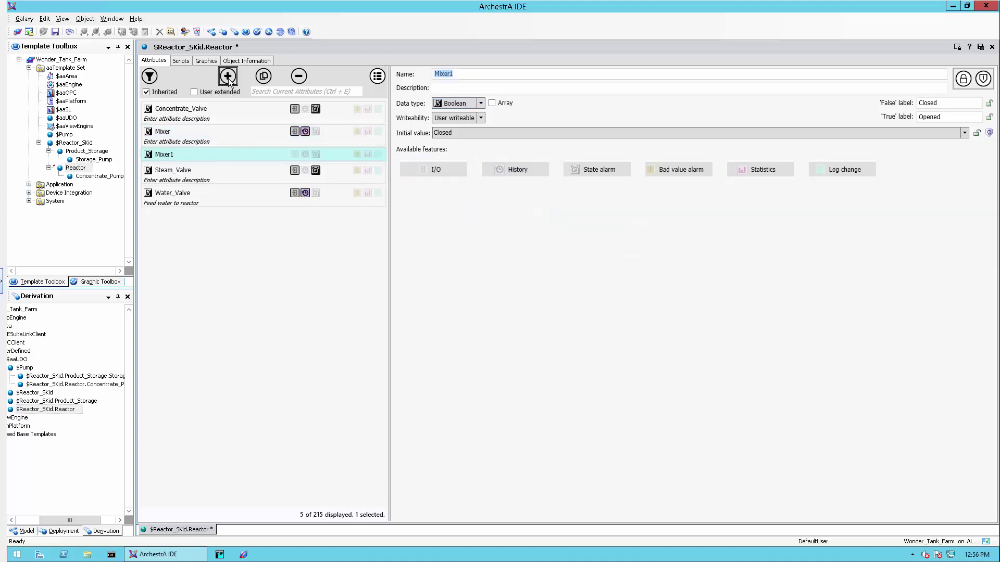
text(Tempe)
key(BackSpace)
key(BackSpace)
key(BackSpace)
key(BackSpace)
text(ransfer_Val)
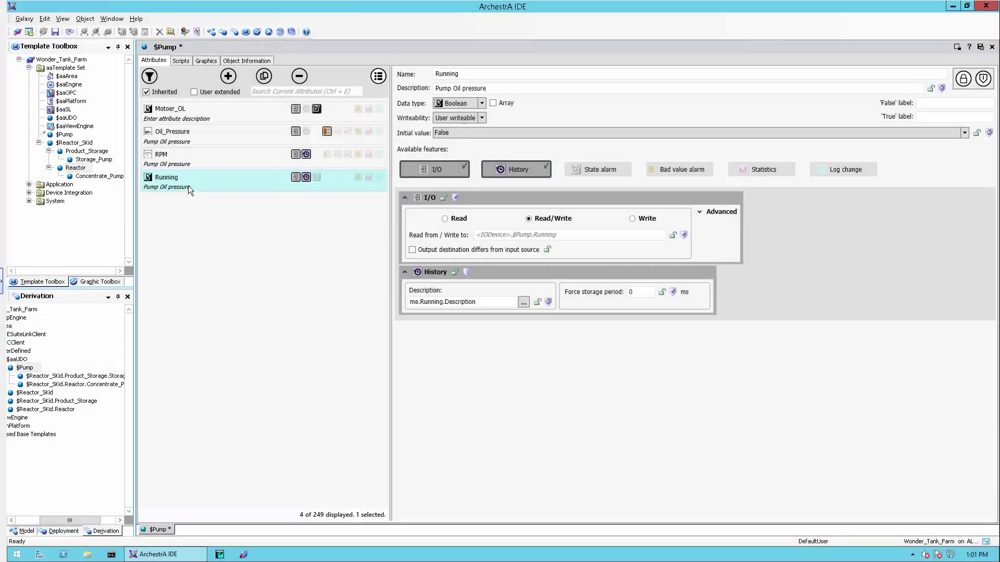
Step: Duplicate Running four times, then delete the Running1–Running4 copies
click(264, 80)
click(264, 79)
click(265, 79)
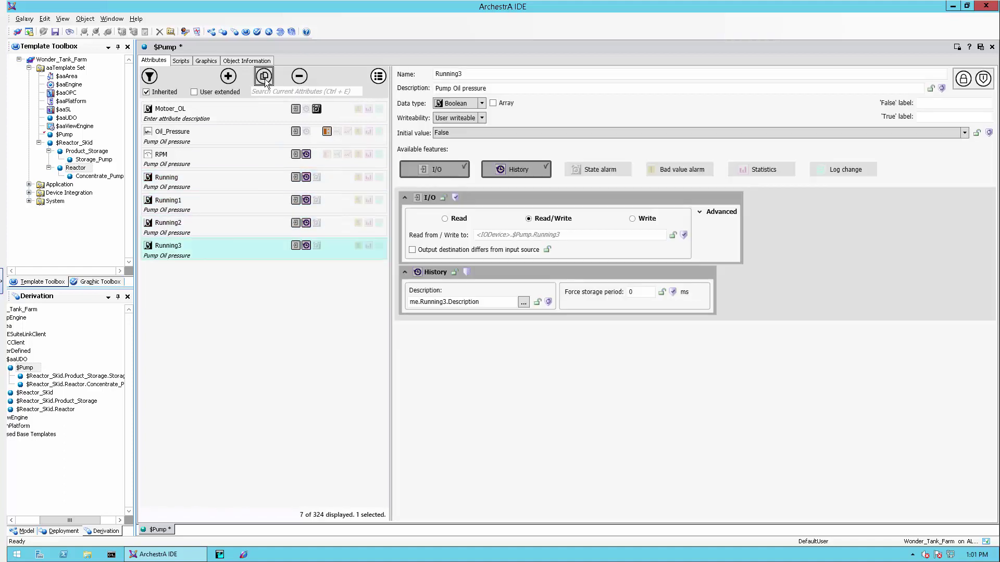
click(265, 79)
click(227, 206)
shift+click(225, 276)
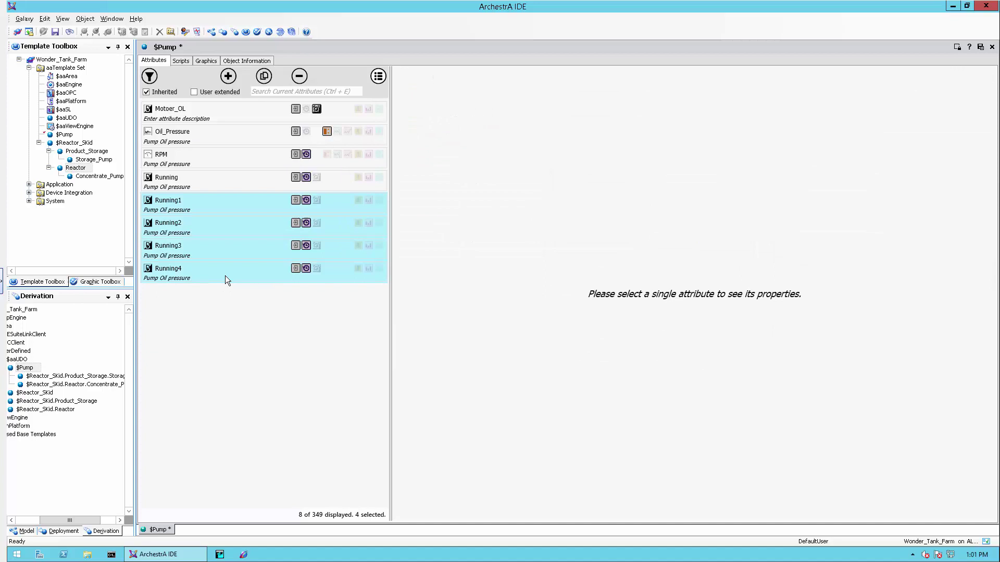
key(Delete)
click(490, 313)
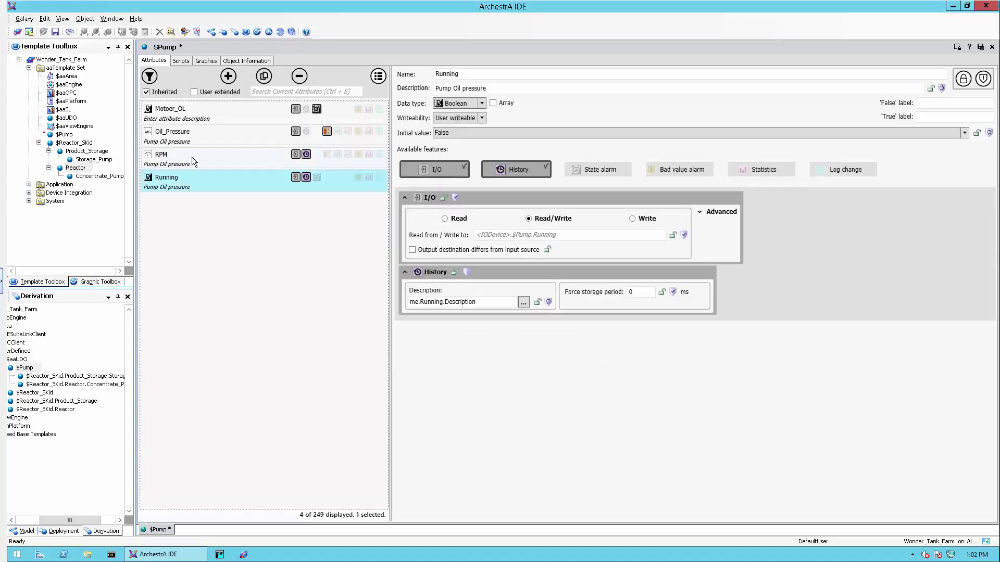
Step: Duplicate Oil_Pressure and Running together four times, creating Oil_Pressure1–4 and Running1–4
click(193, 159)
click(203, 140)
shift+click(203, 187)
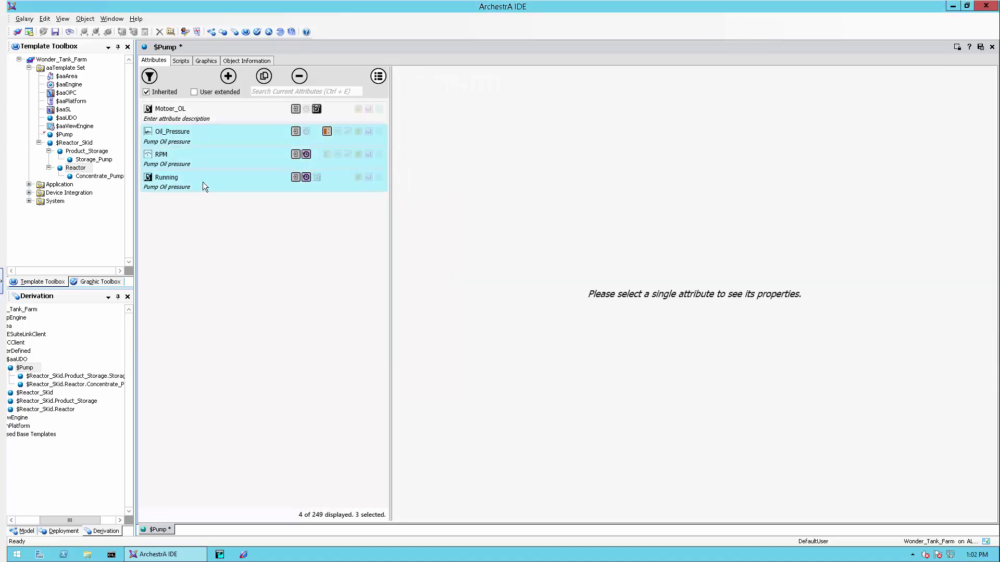
ctrl+click(203, 158)
click(263, 77)
click(262, 80)
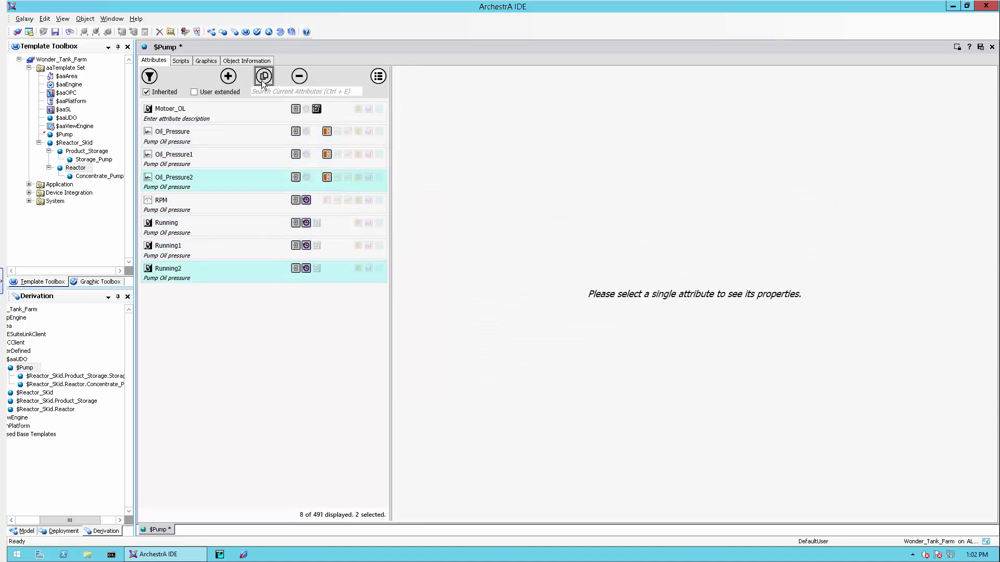
click(261, 80)
click(262, 80)
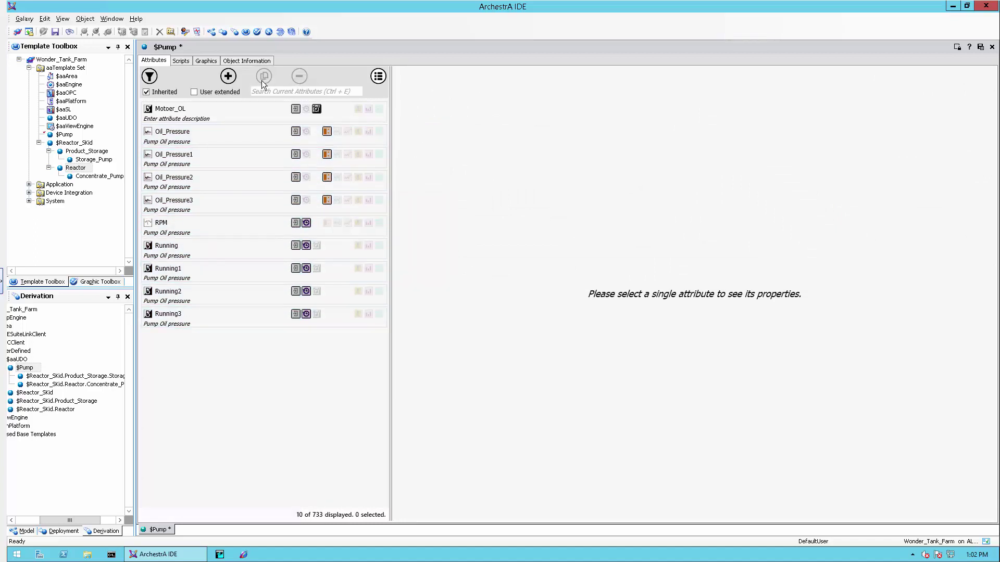
Step: Try the Limit alarms and History attribute filters, then clear them to show all attributes
click(150, 77)
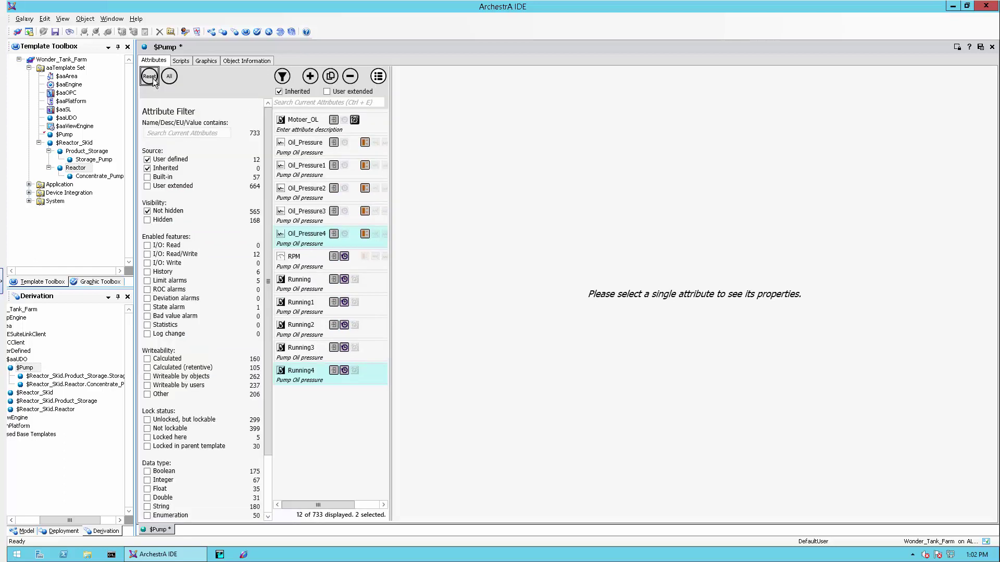
click(148, 282)
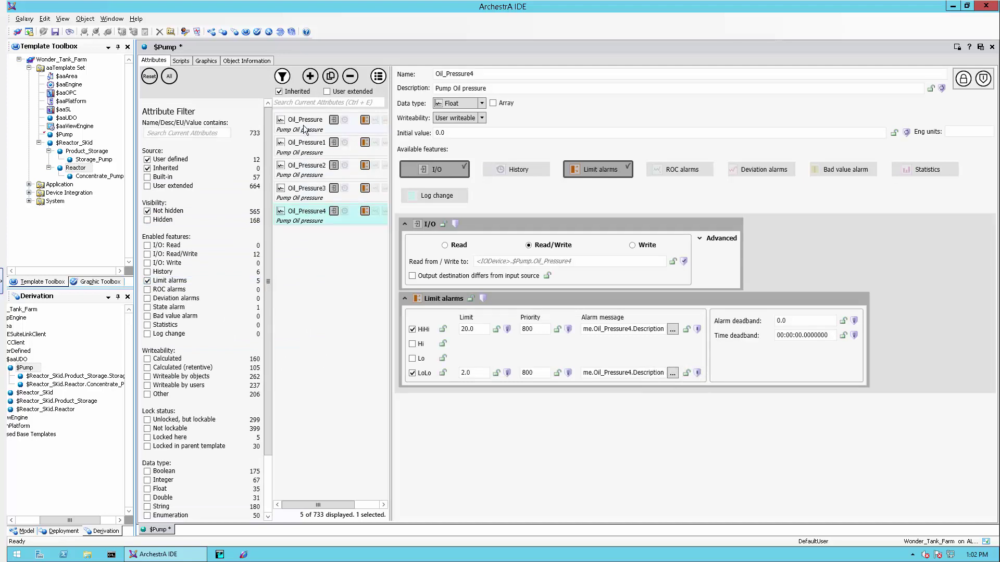
click(148, 281)
click(147, 273)
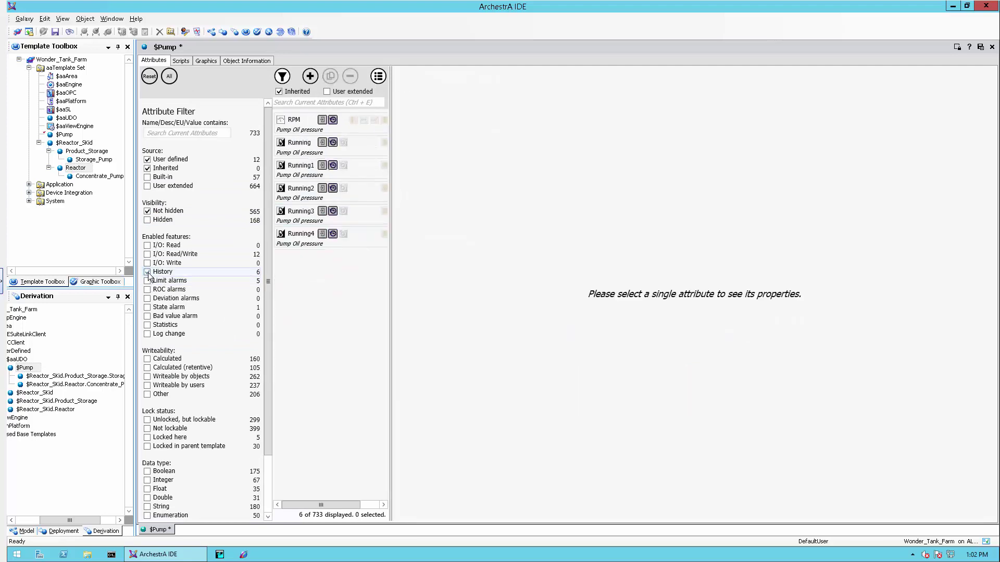
click(148, 272)
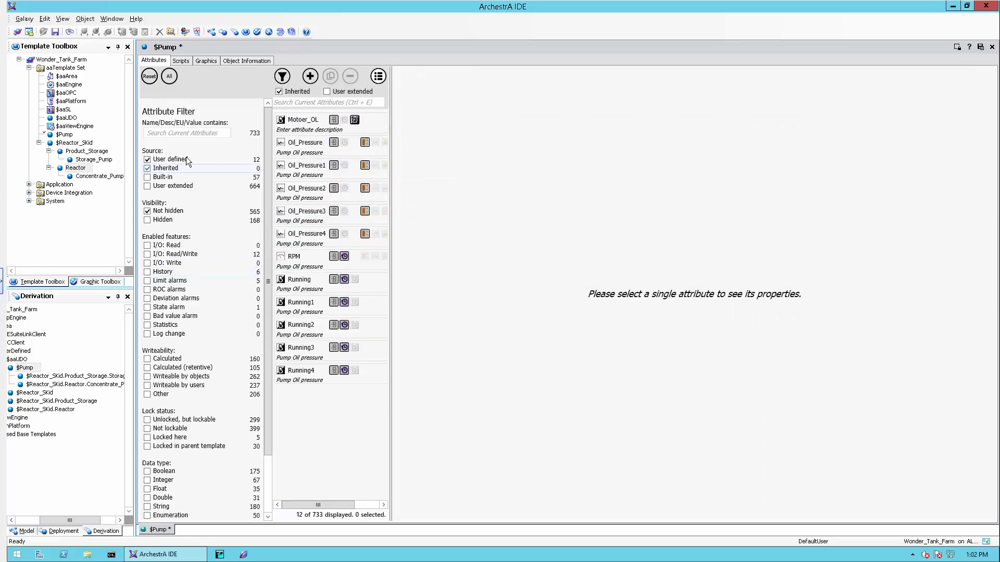
Step: Search attributes for 'ol' and rename Motoer_OL to Motor_OL
click(187, 133)
text(ol)
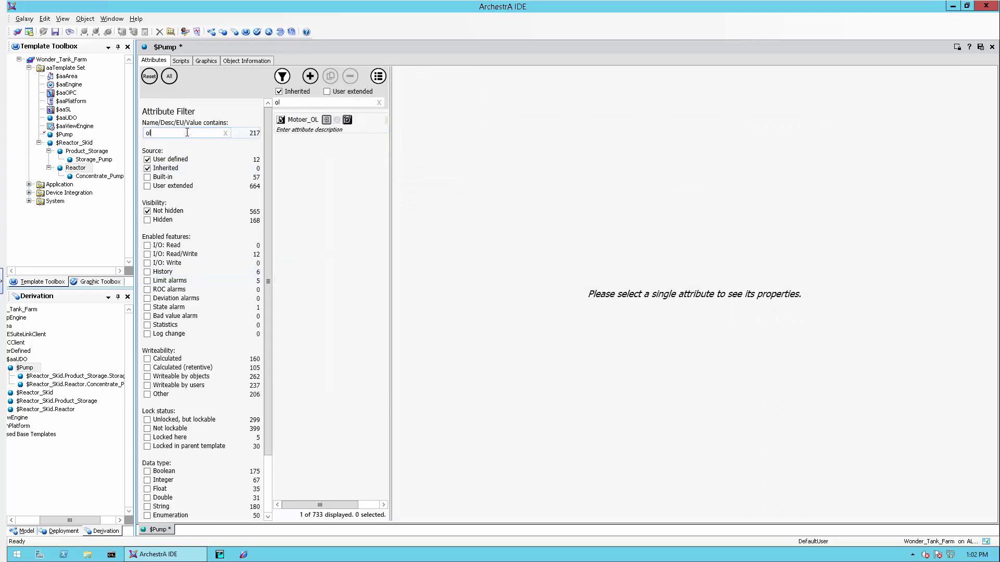
click(302, 126)
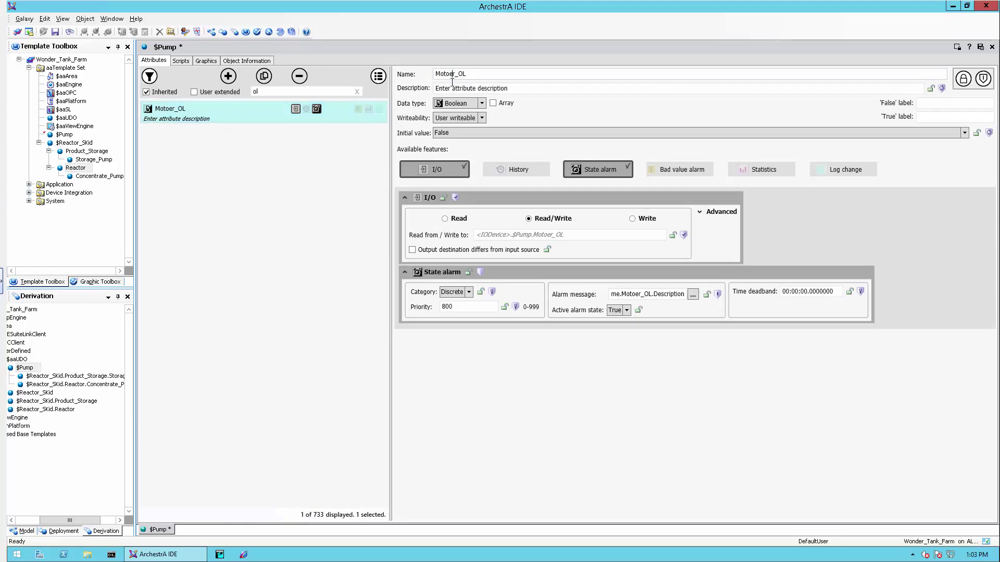
click(150, 76)
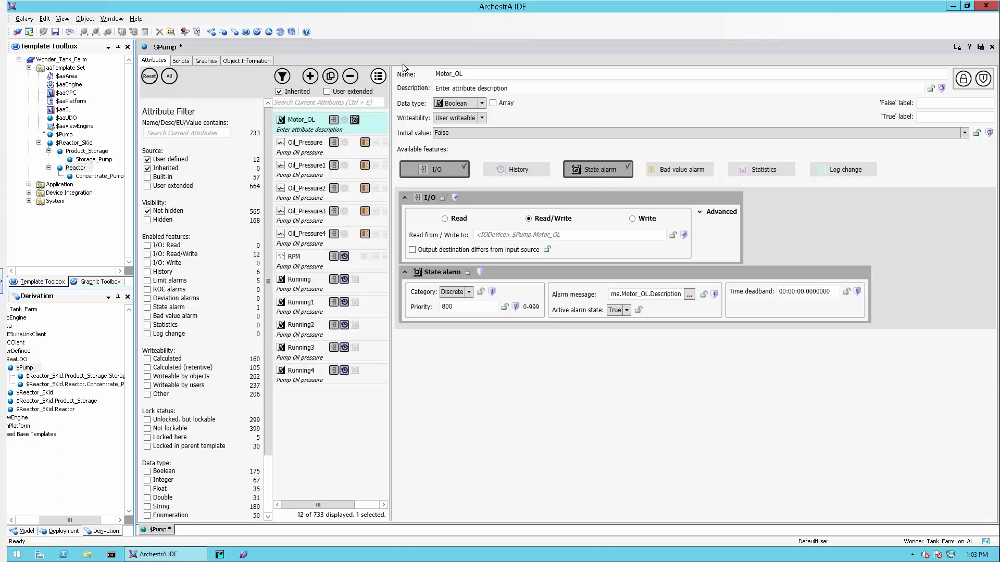
Step: Save, close and check in $Pump, then select $Reactor_Skid in the Template Toolbox
click(980, 47)
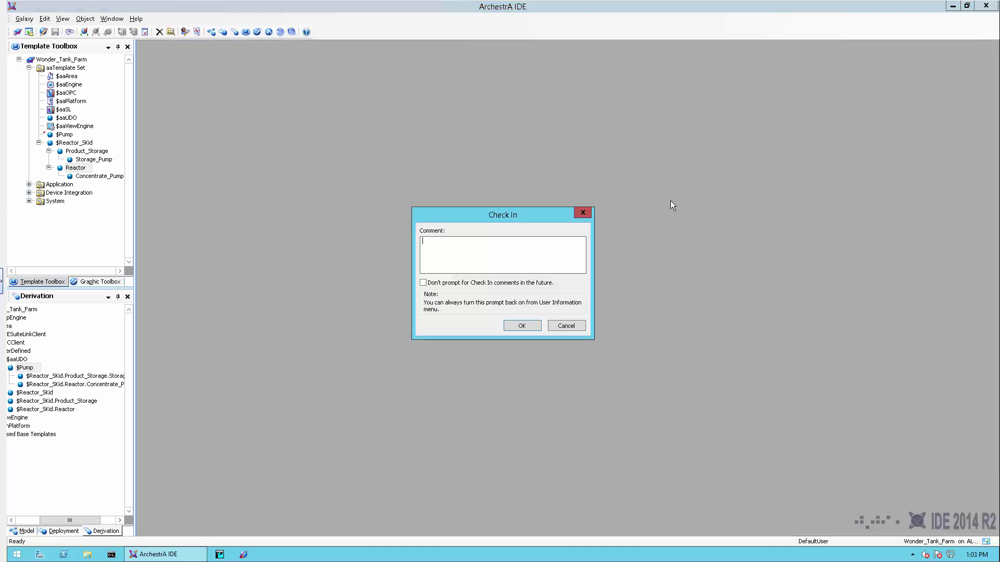
click(525, 327)
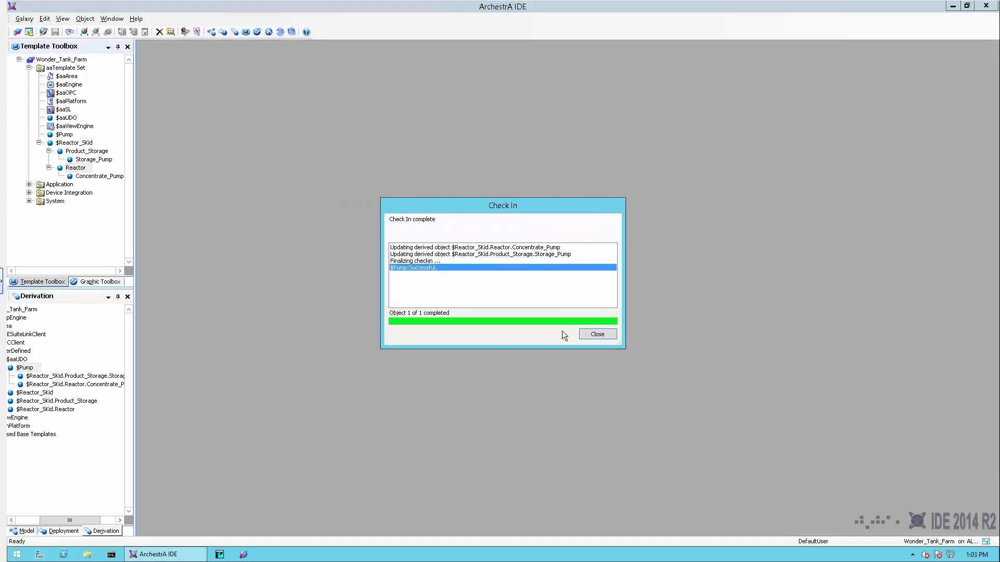
click(593, 335)
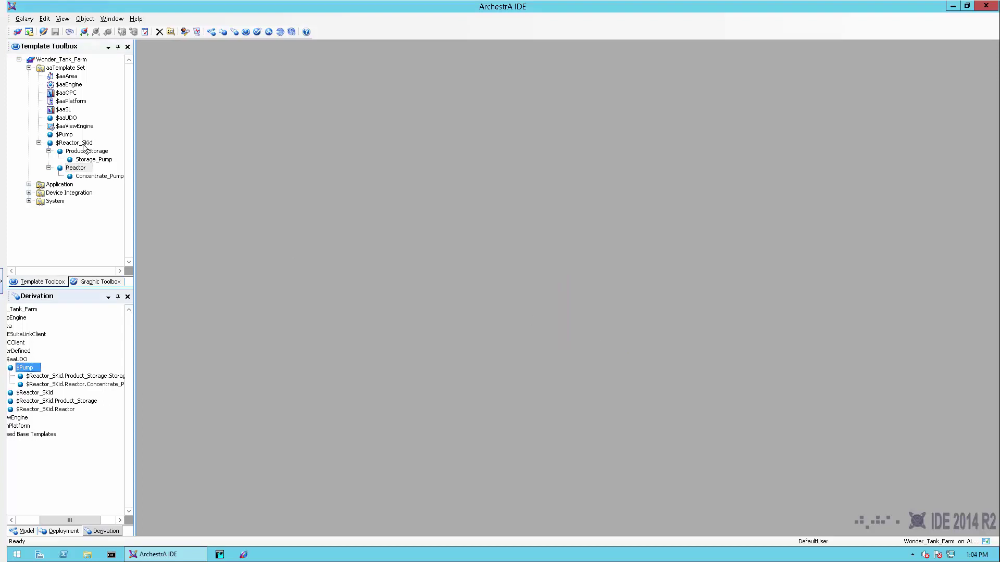
click(57, 143)
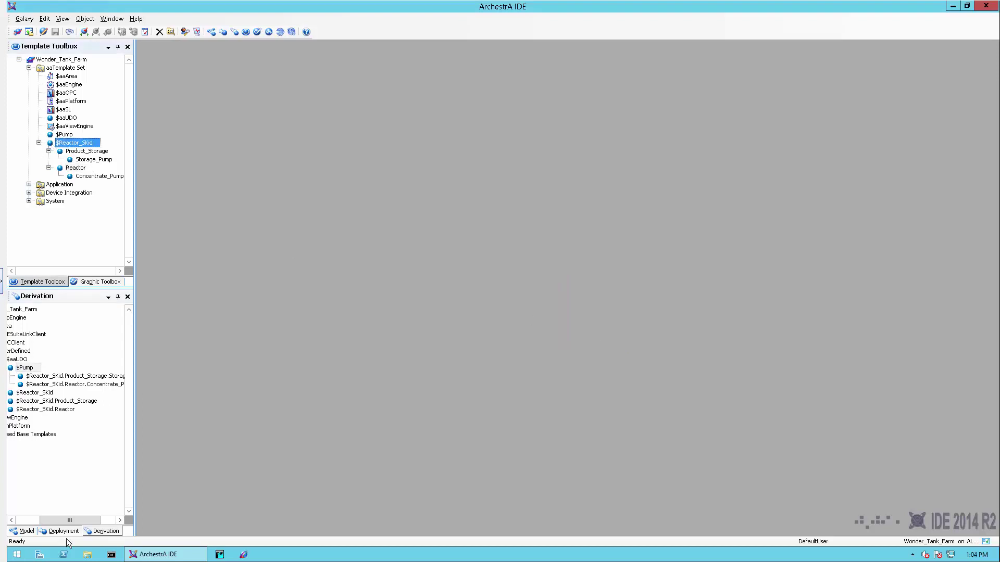
Step: Create a new instance of $Reactor_Skid named R34
right_click(71, 144)
click(235, 235)
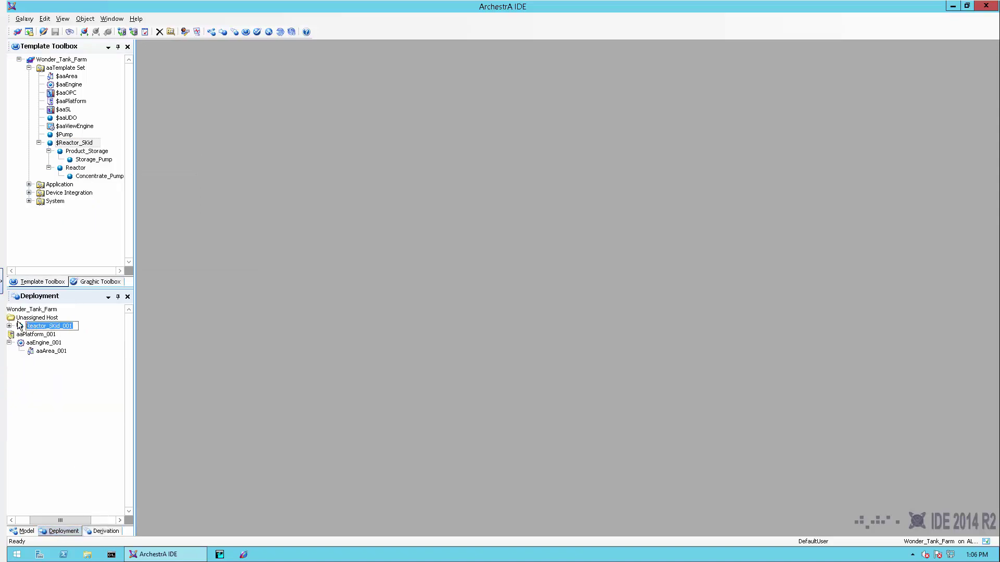
text(R)
text(34)
key(Return)
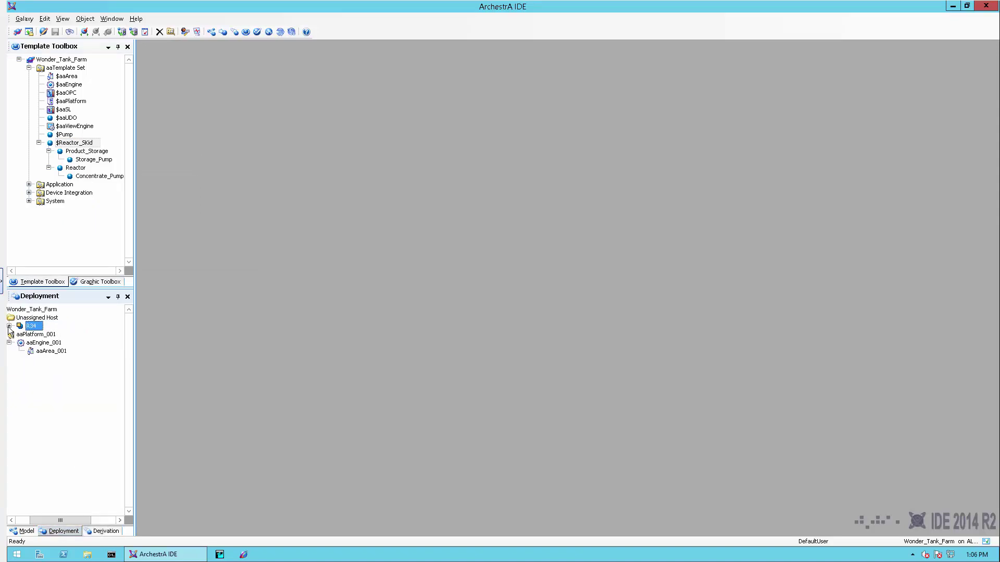
Step: Expand R34 and open its Reactor_001 object in the editor
click(9, 326)
click(55, 352)
right_click(57, 355)
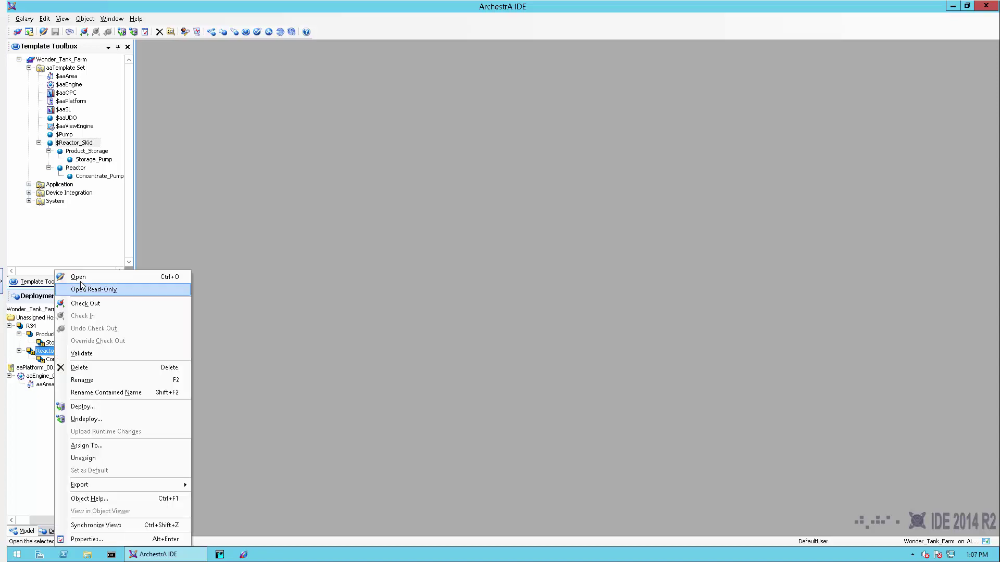
click(78, 275)
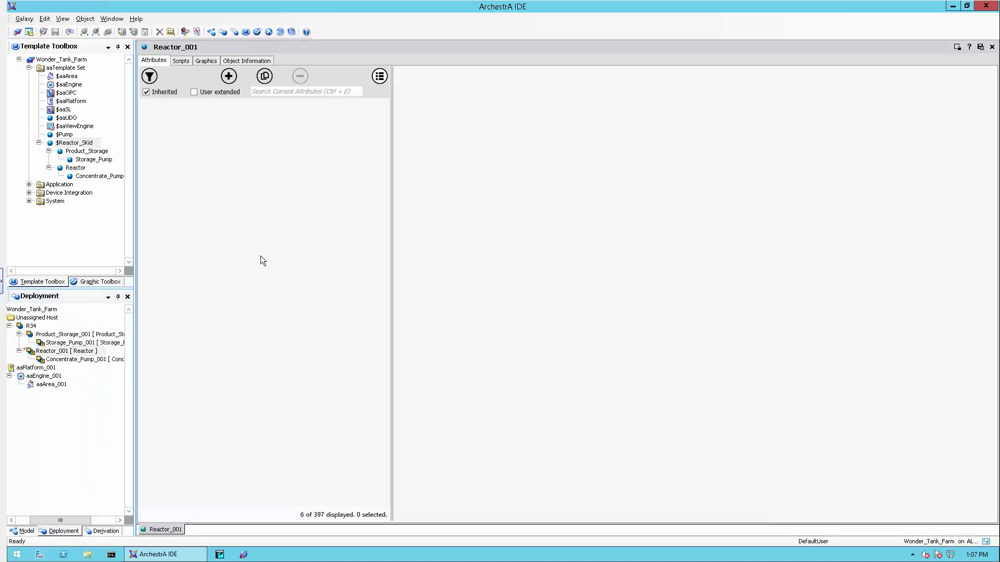
Step: Add a Pump_Starts_Counter attribute of type Integer to Reactor_001, then toggle the inherited-attributes view off and on
click(229, 76)
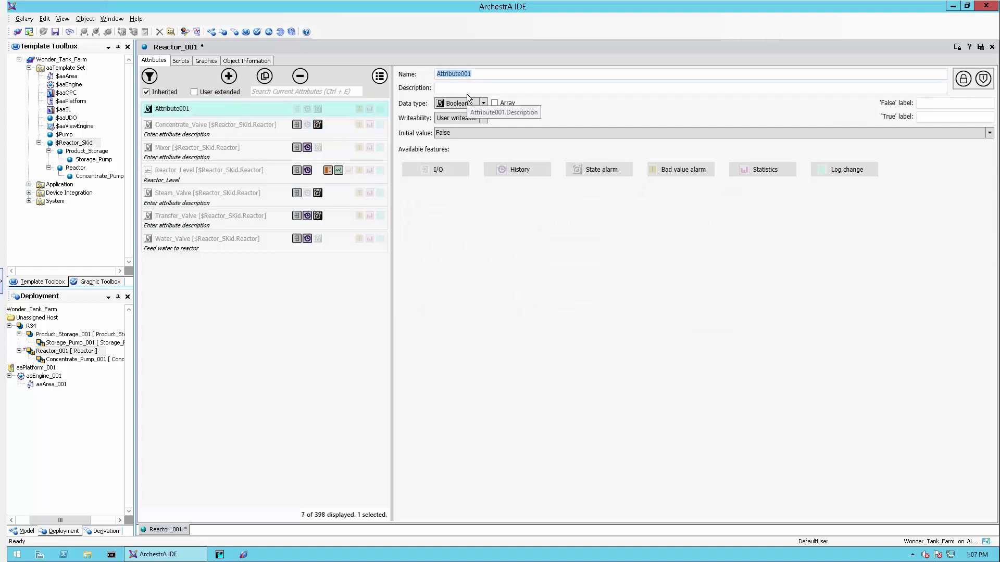
key(BackSpace)
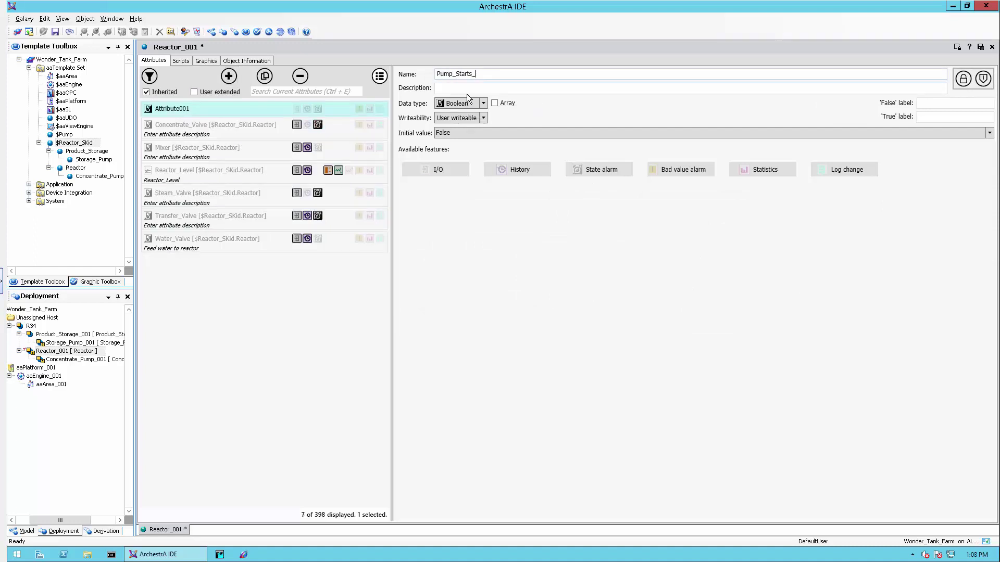
click(475, 103)
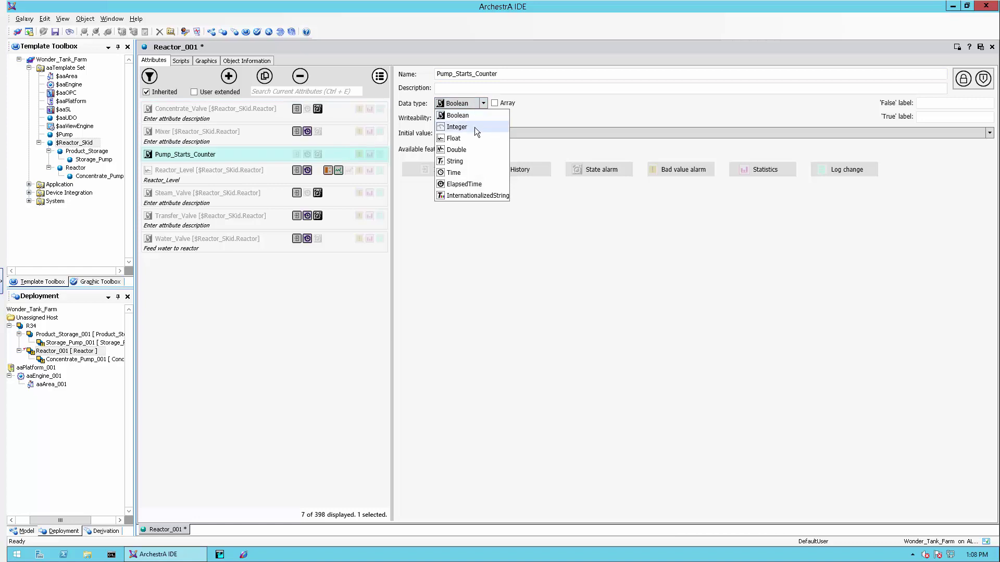
click(474, 127)
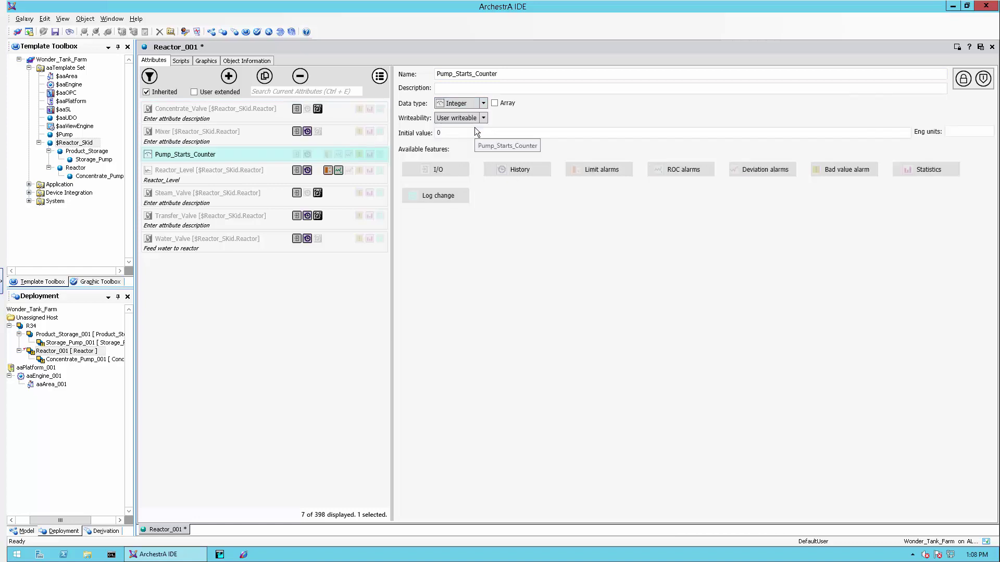
click(146, 92)
click(146, 92)
Step: Save Reactor_001, accepting the scan-group warnings, and confirm the check-in
click(980, 47)
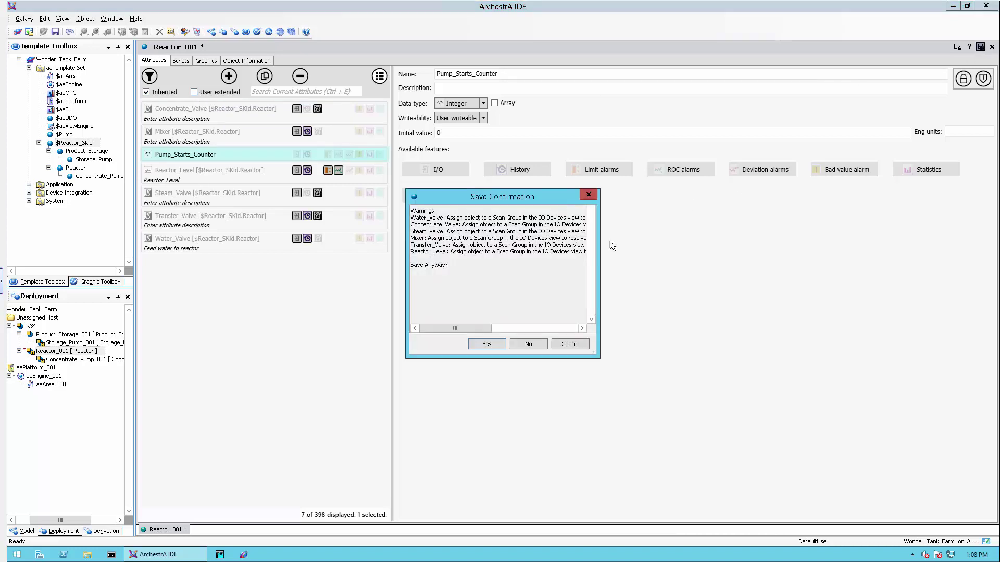
click(486, 344)
click(518, 327)
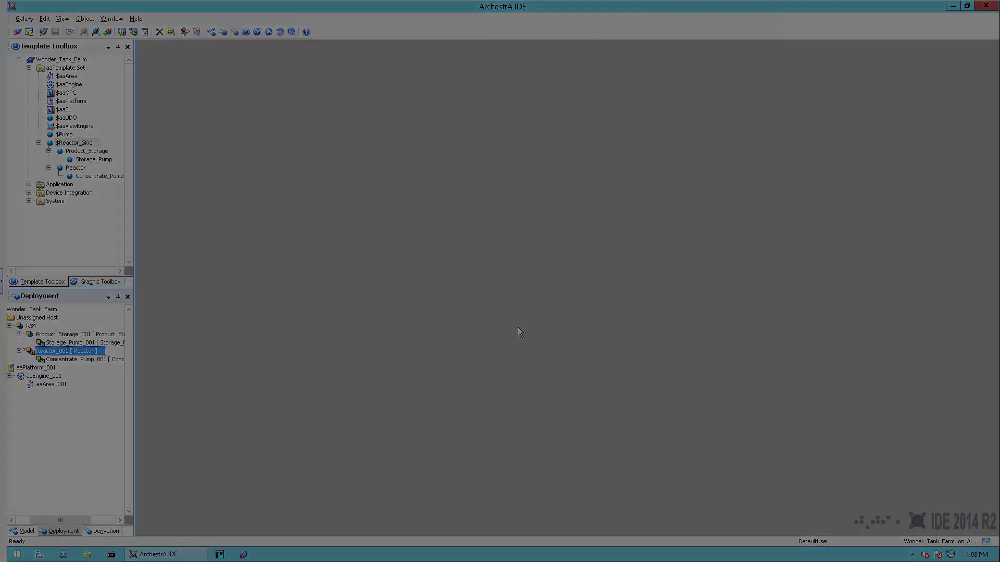